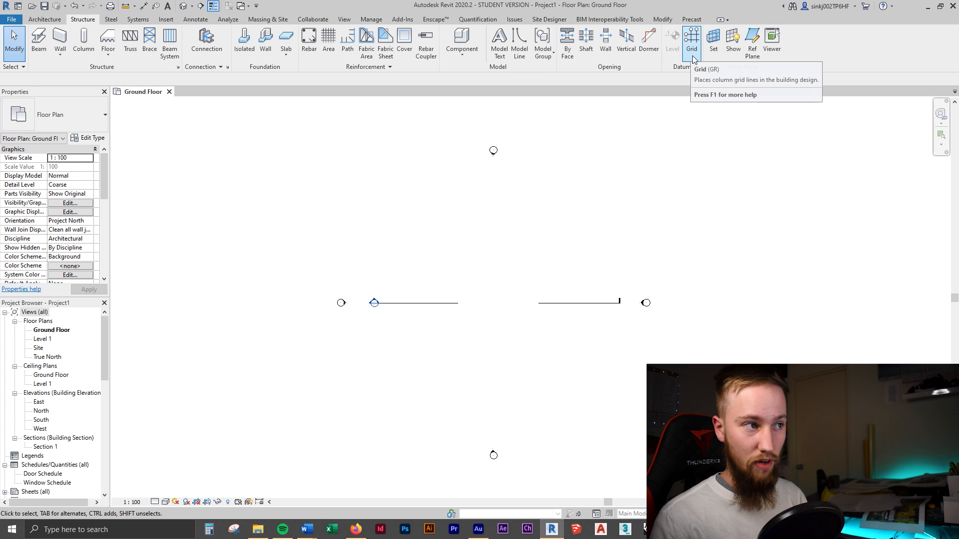
# Step: Look through the architecture, structure, steel, systems, insert, annotation, analysis, massing and site, and management tools
pyautogui.click(45, 19)
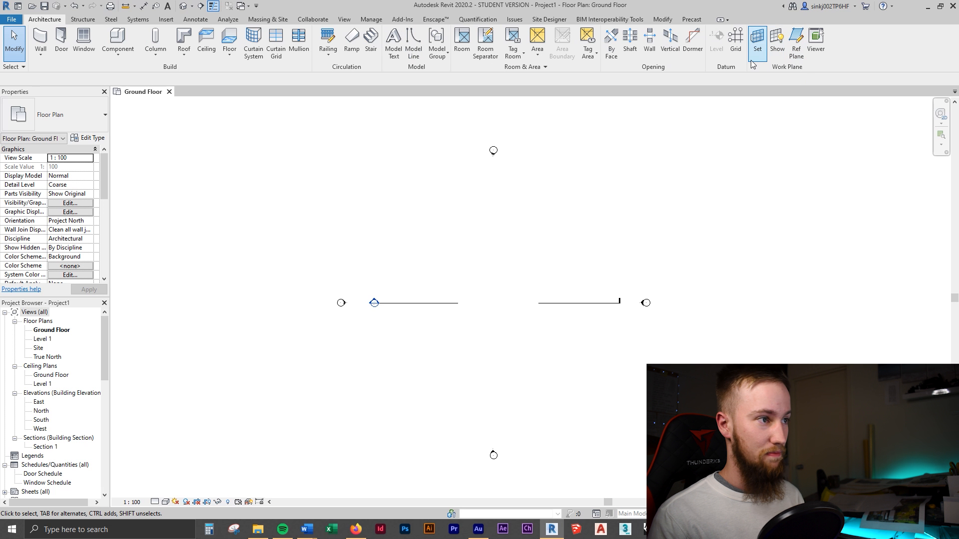
pyautogui.click(84, 19)
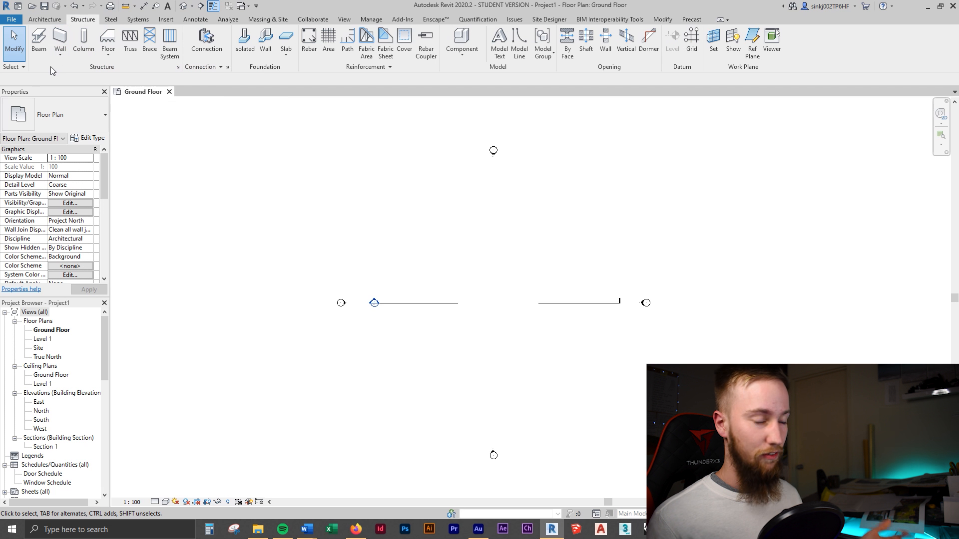
pyautogui.click(111, 19)
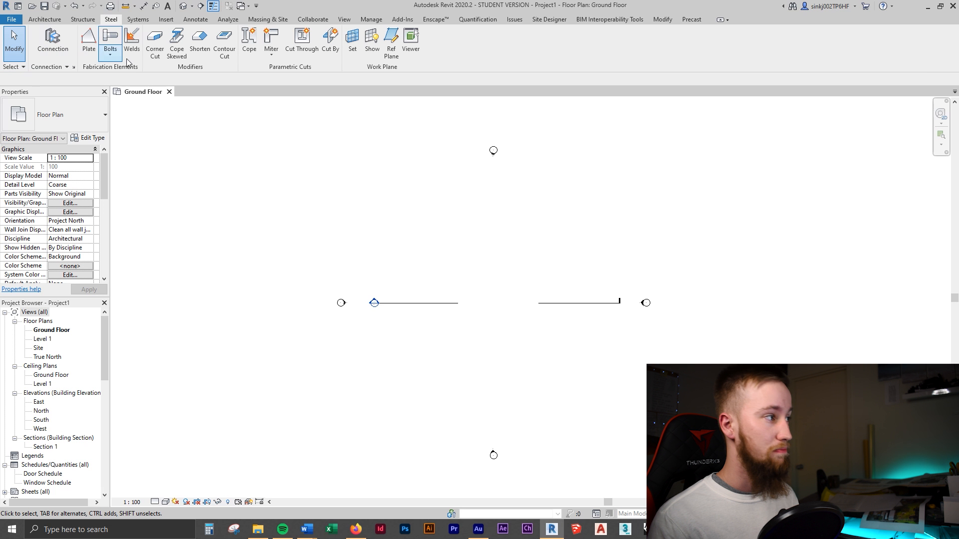
pyautogui.click(138, 18)
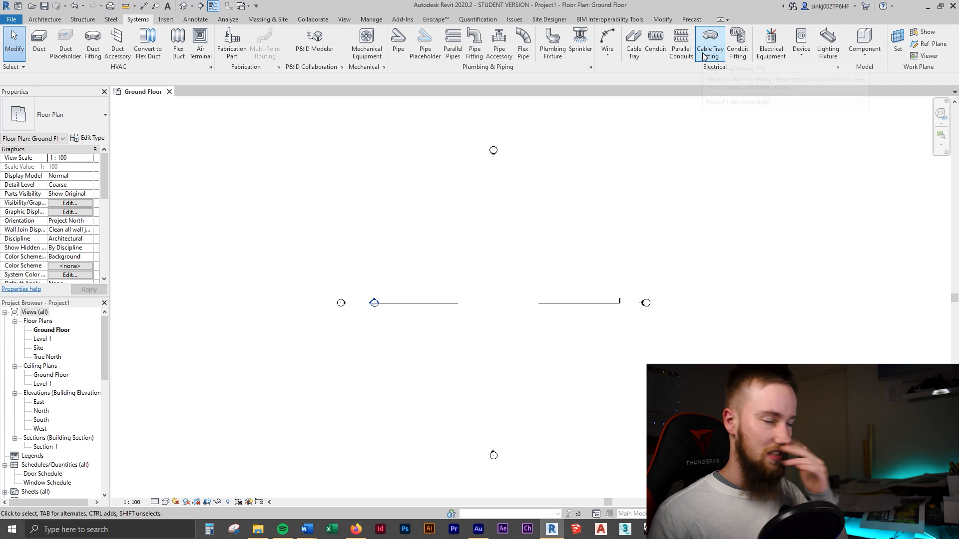
pyautogui.click(160, 22)
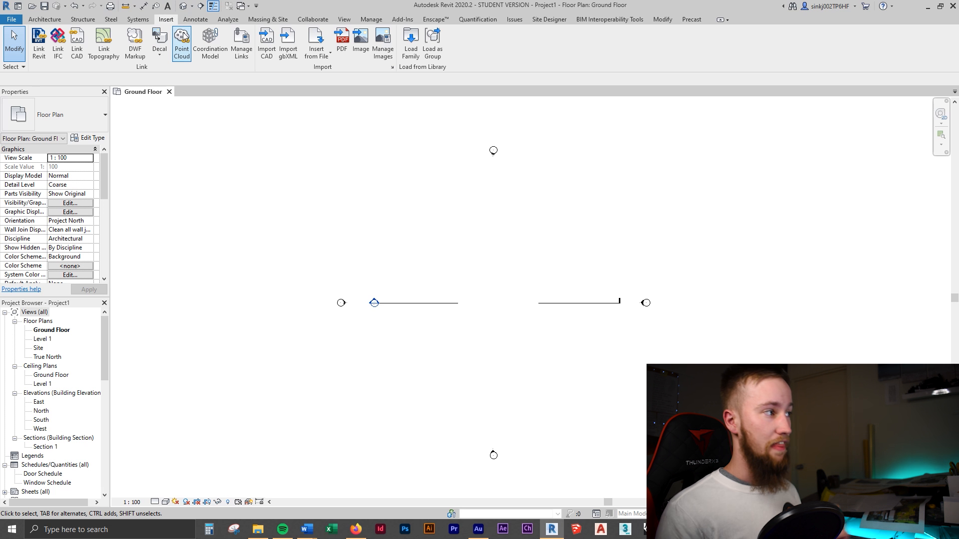
pyautogui.click(192, 19)
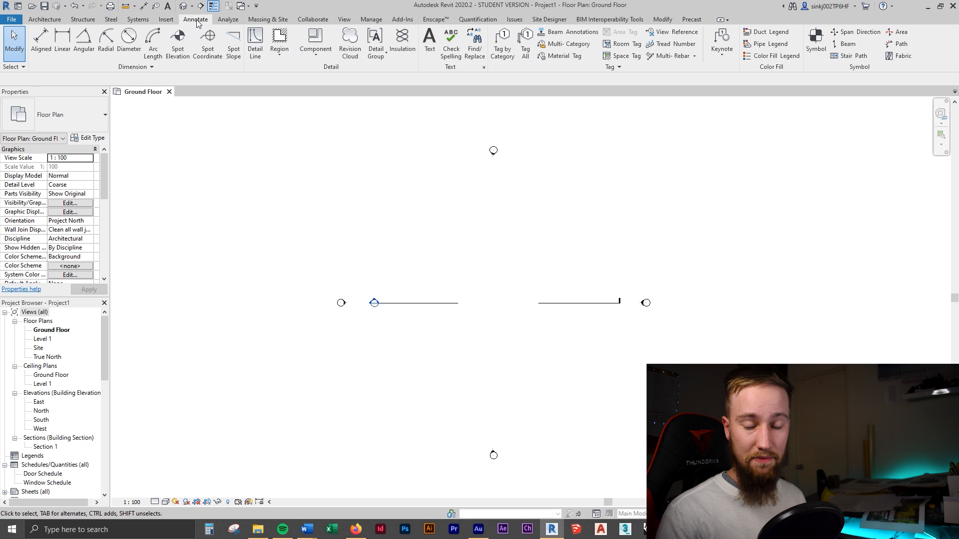
pyautogui.click(233, 23)
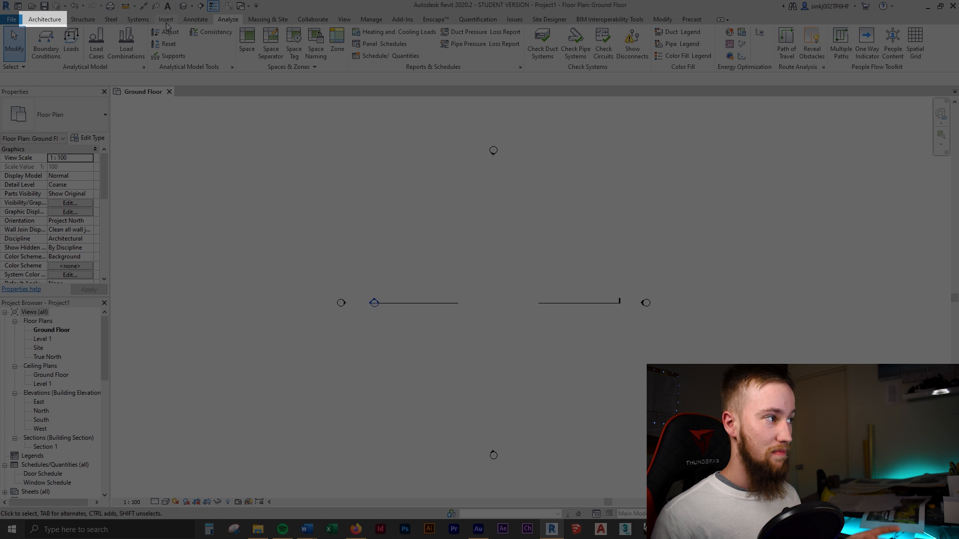
pyautogui.click(278, 22)
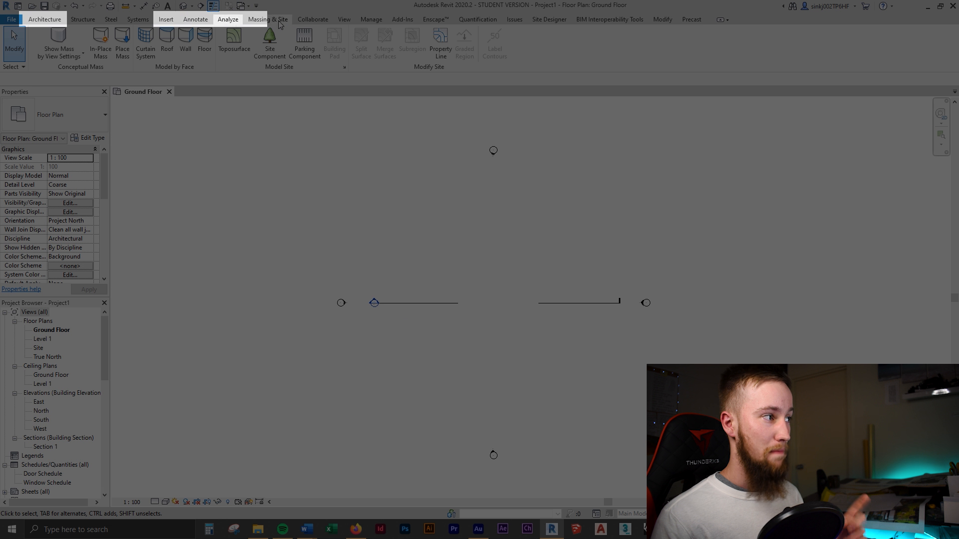
pyautogui.click(366, 23)
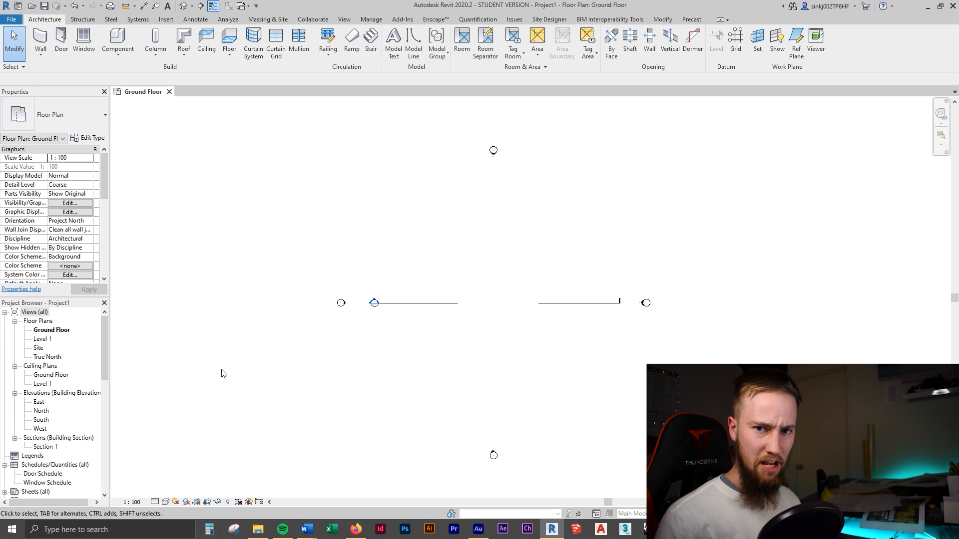
# Step: Look through the project's views, schedules, sheets and families in the Project Browser
pyautogui.moveTo(445, 292); pyautogui.dragTo(474, 275, button='middle')
pyautogui.scroll(-1, 456, 285)
pyautogui.moveTo(531, 249); pyautogui.dragTo(528, 281, button='middle')
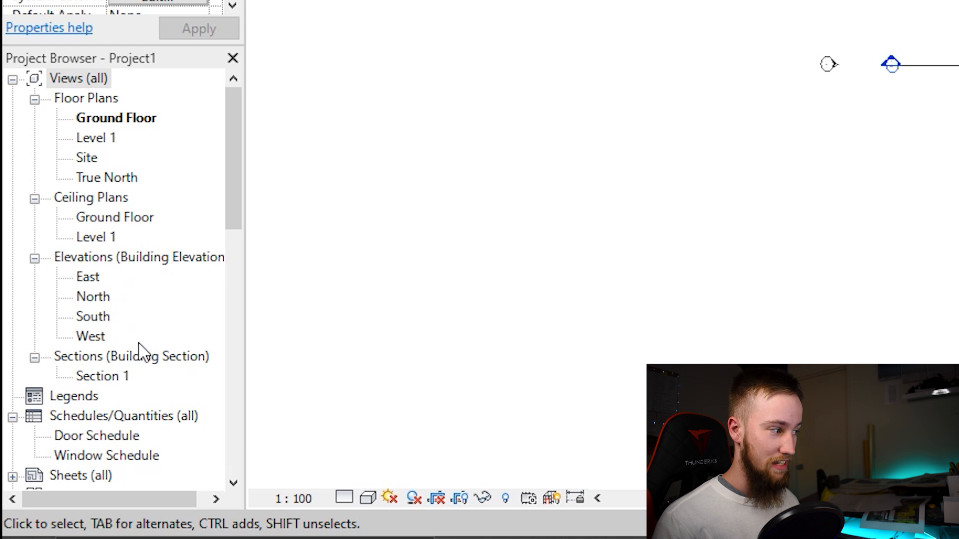
pyautogui.scroll(-3, 145, 324)
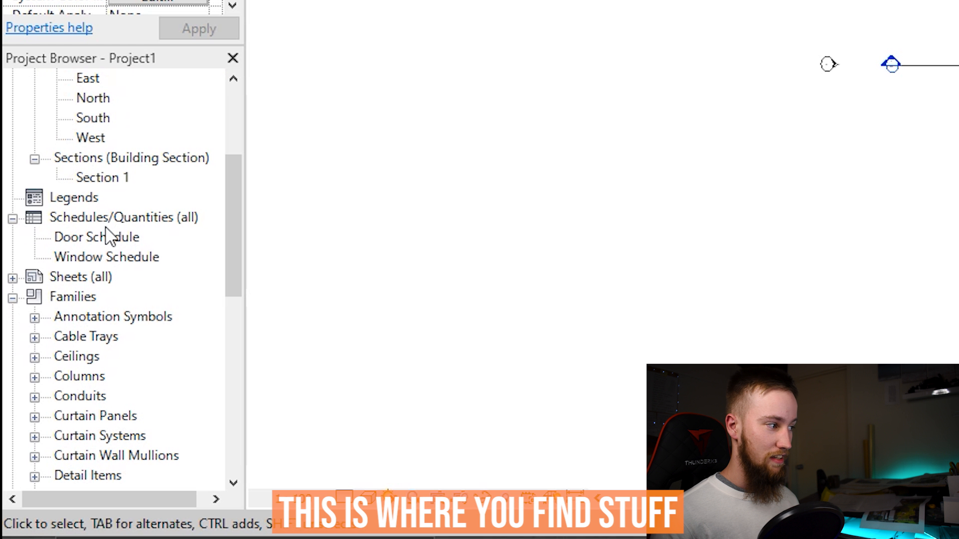
pyautogui.scroll(1, 120, 247)
pyautogui.scroll(-8, 130, 260)
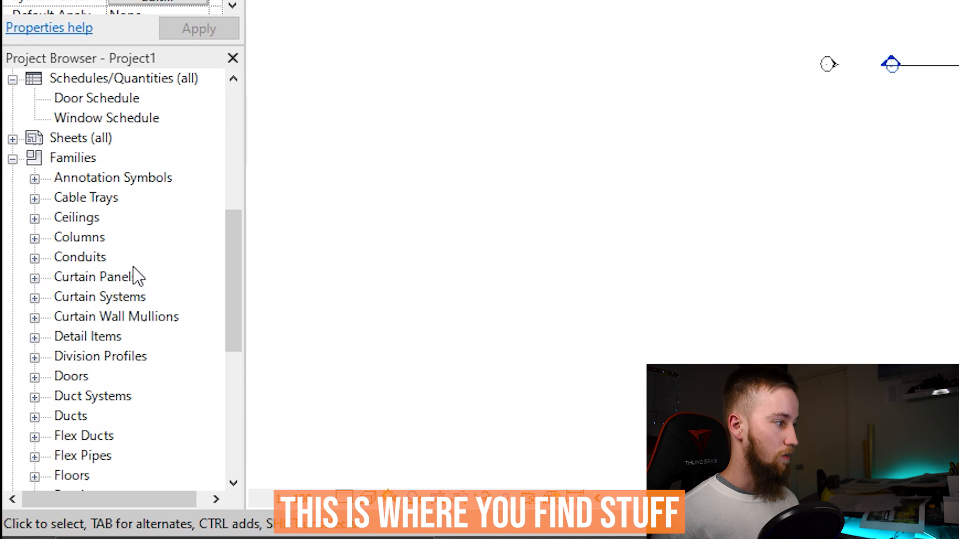
pyautogui.scroll(12, 160, 300)
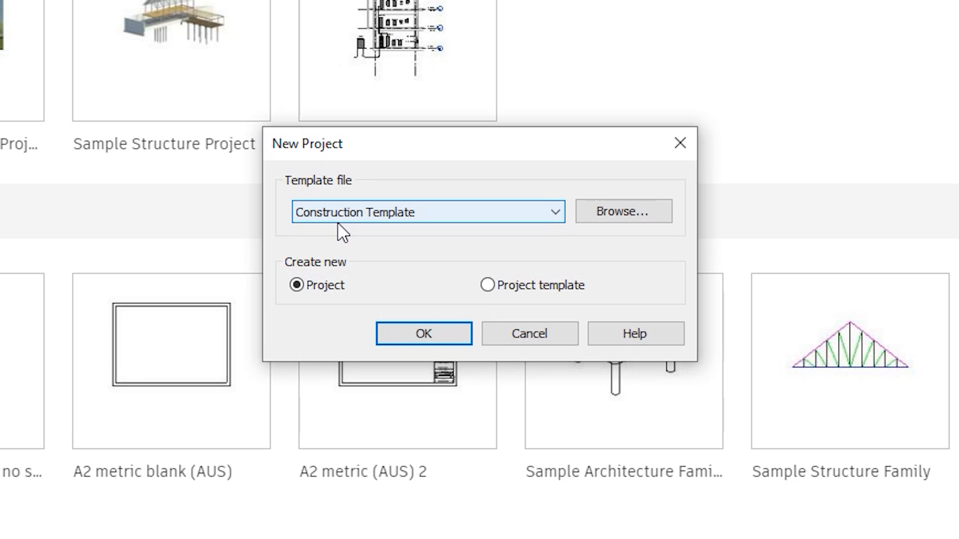
# Step: View the template files available for a new project
pyautogui.click(337, 220)
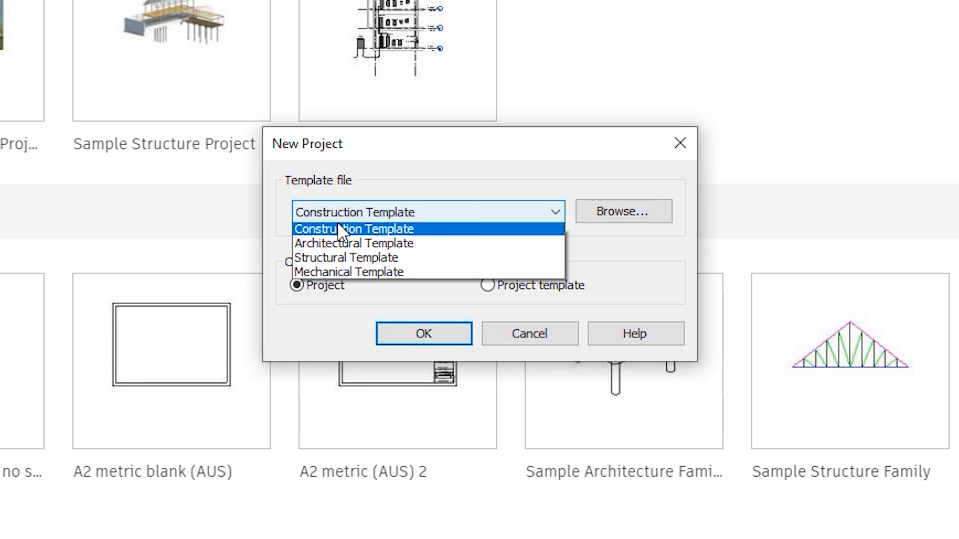
pyautogui.click(343, 264)
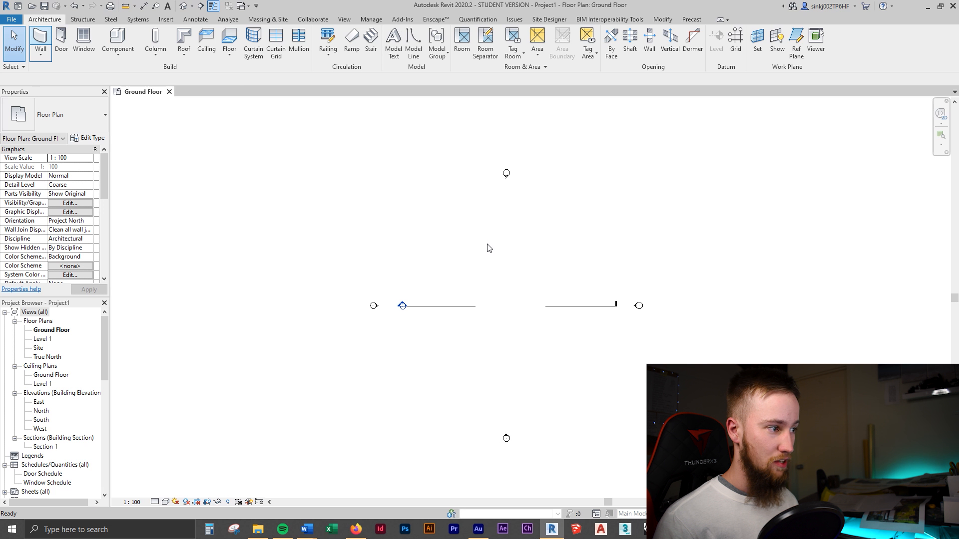
# Step: Draw a vertical Double brick - 270 wall about 22000 mm long in the middle of the Ground Floor plan
pyautogui.press('w')
pyautogui.press('a')
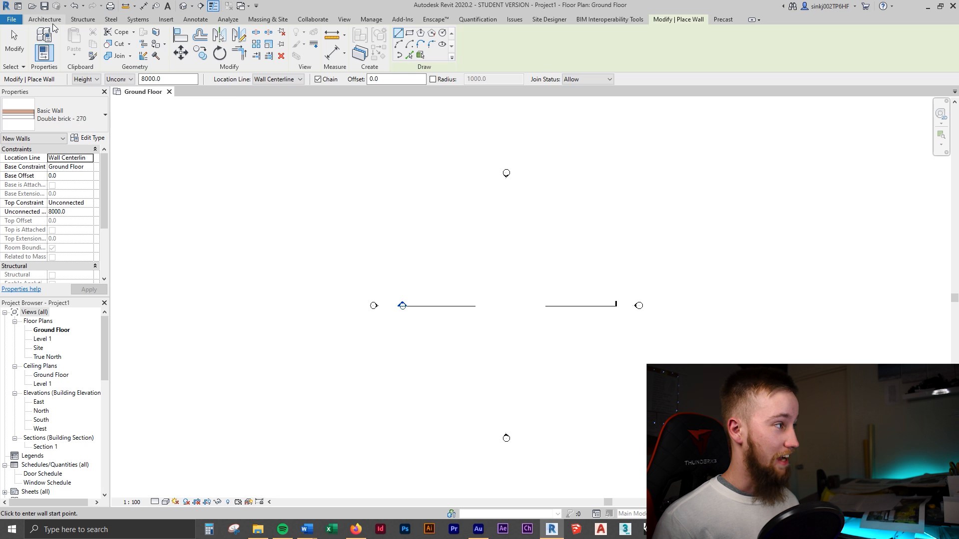
pyautogui.click(500, 253)
pyautogui.click(501, 367)
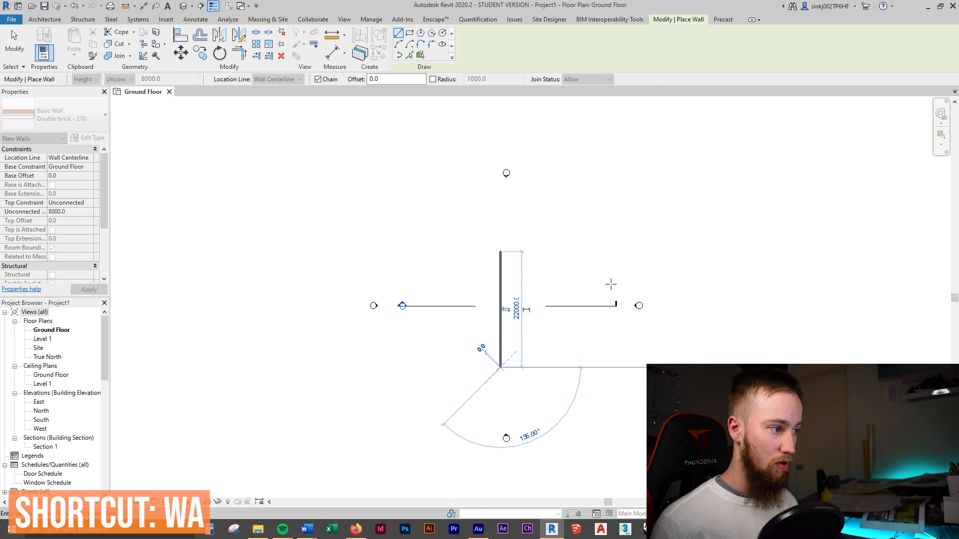
pyautogui.press('Escape')
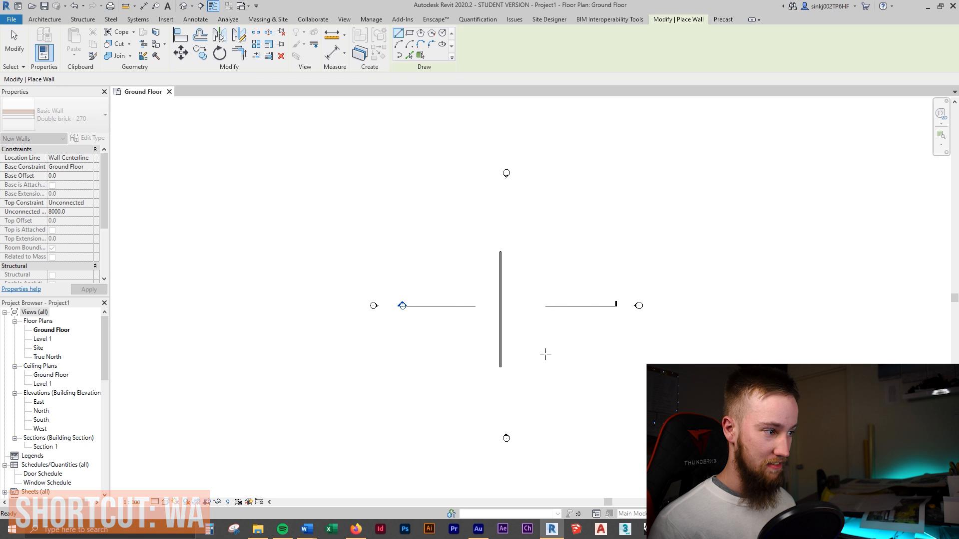
pyautogui.press('Escape')
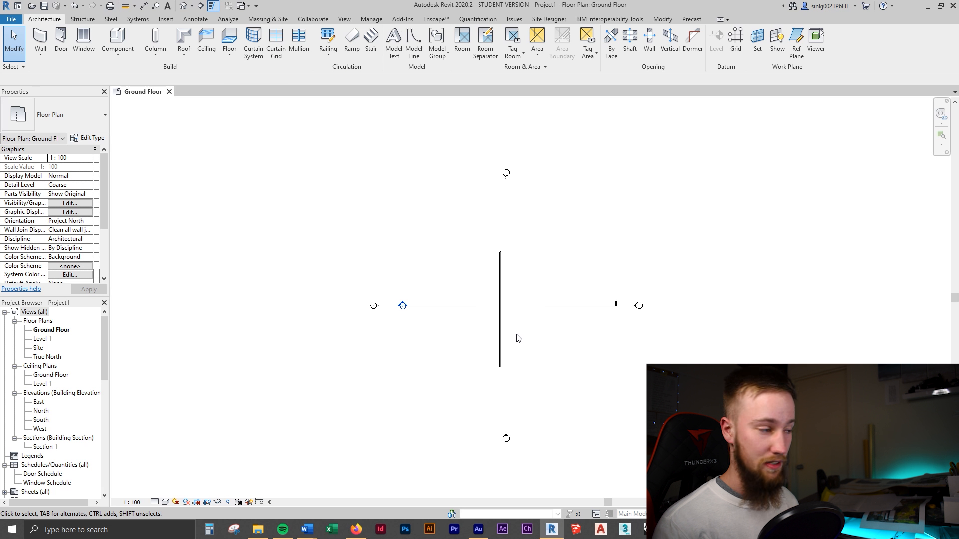
pyautogui.click(501, 338)
pyautogui.press('Escape')
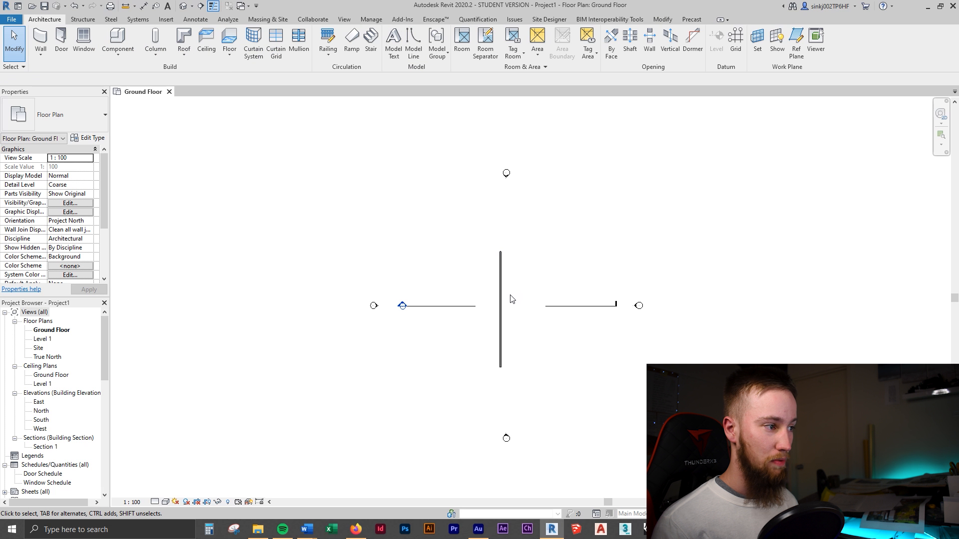
pyautogui.scroll(3, 510, 301)
pyautogui.scroll(-3, 509, 315)
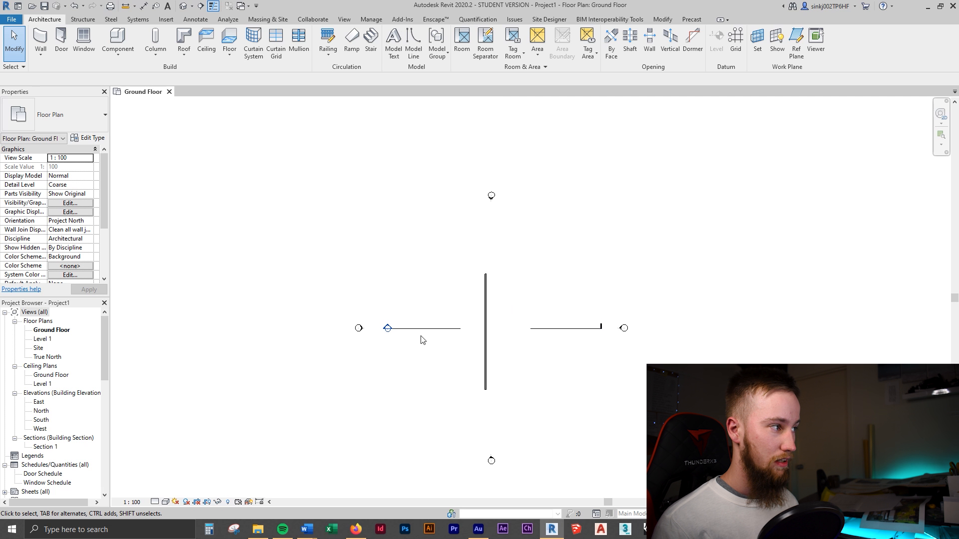
# Step: View the wall's long face in the East elevation, and return to the Ground Floor plan
pyautogui.click(38, 403)
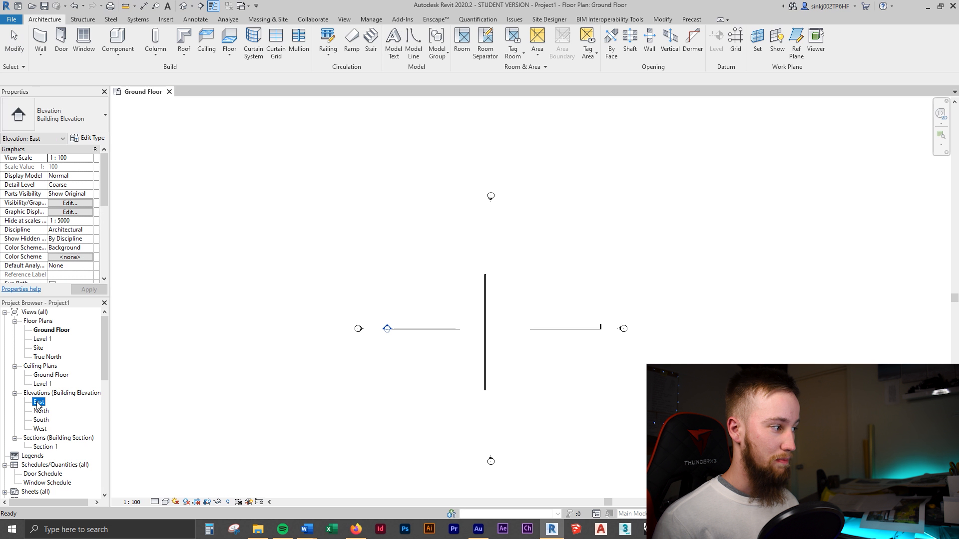
pyautogui.doubleClick(39, 403)
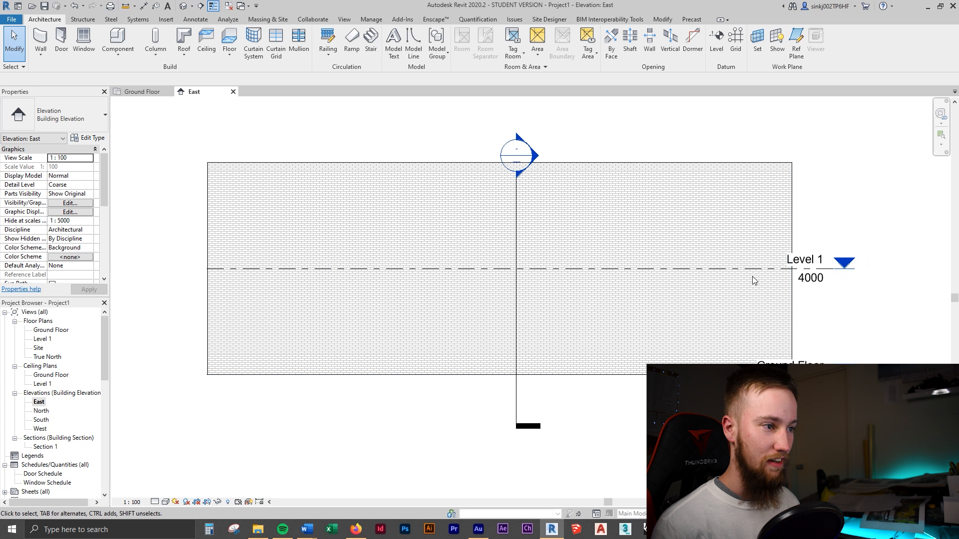
pyautogui.click(140, 93)
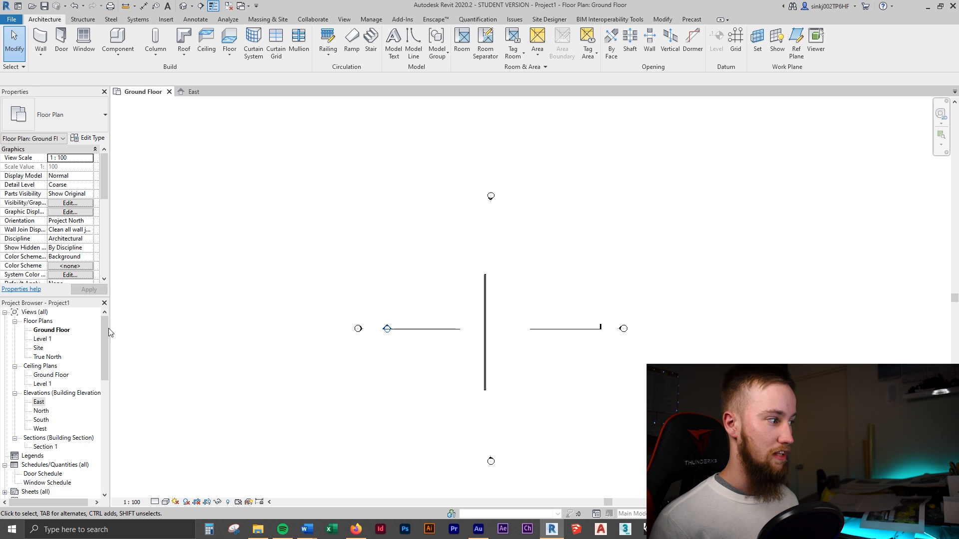
# Step: View the wall's end in the North elevation, and return to the Ground Floor plan
pyautogui.doubleClick(40, 412)
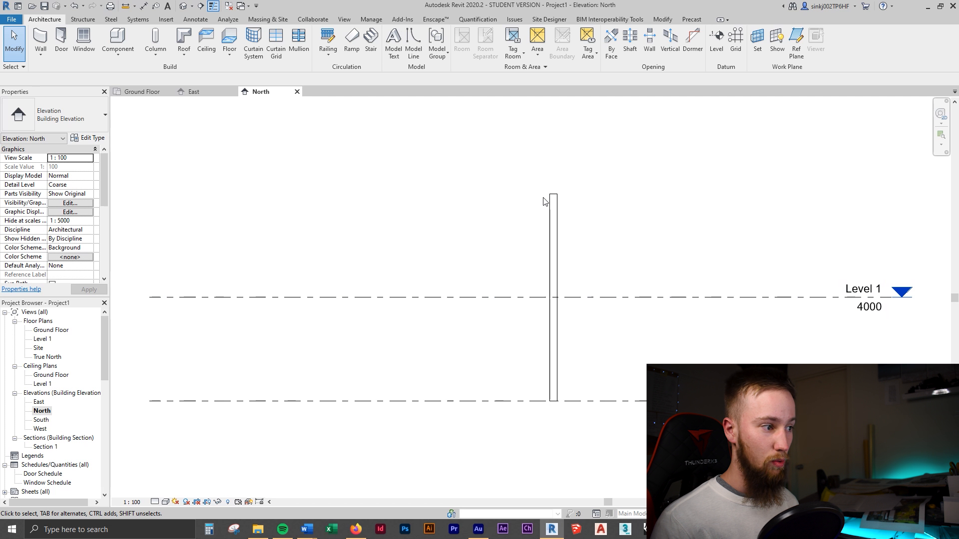
pyautogui.click(220, 94)
pyautogui.click(156, 95)
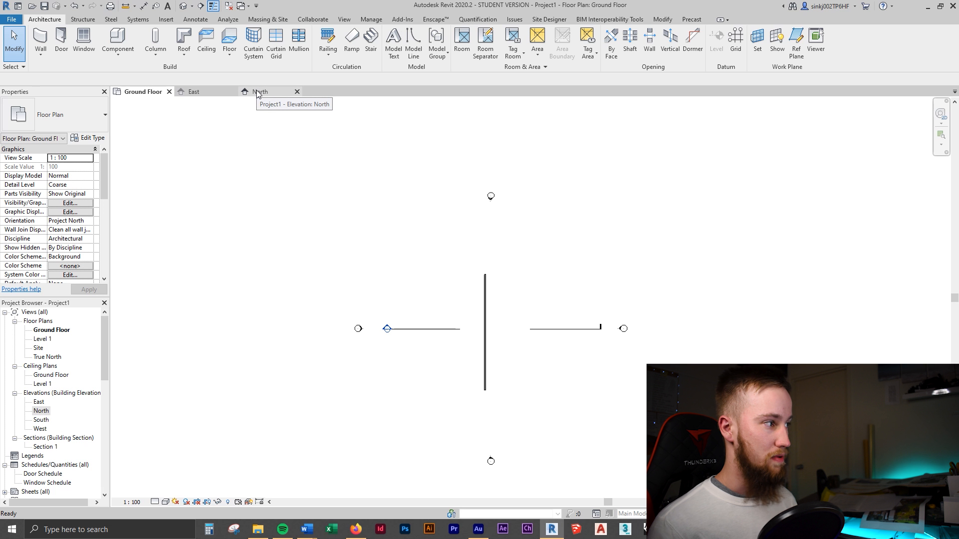
# Step: Close the East and North elevation views, keeping only the Ground Floor plan open
pyautogui.click(208, 95)
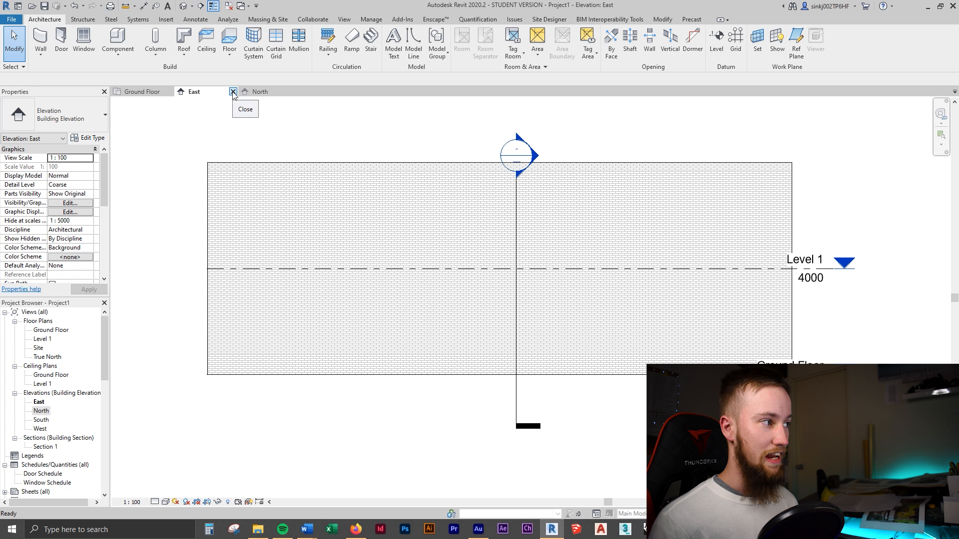
pyautogui.click(233, 92)
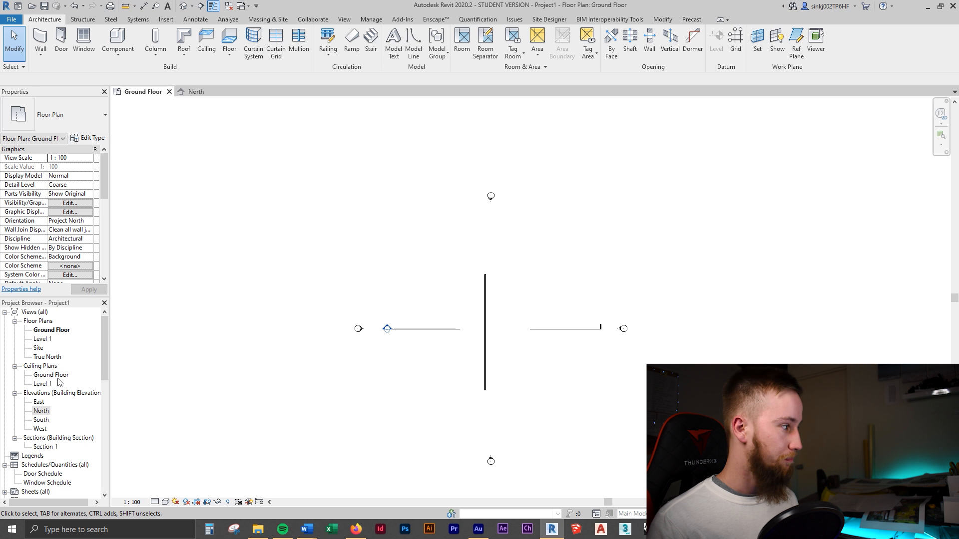
pyautogui.doubleClick(40, 403)
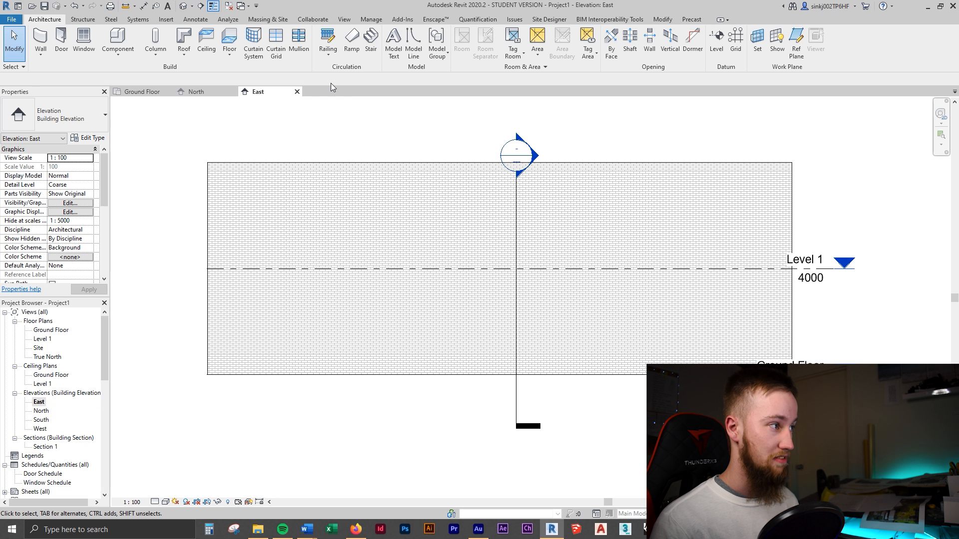
pyautogui.click(296, 92)
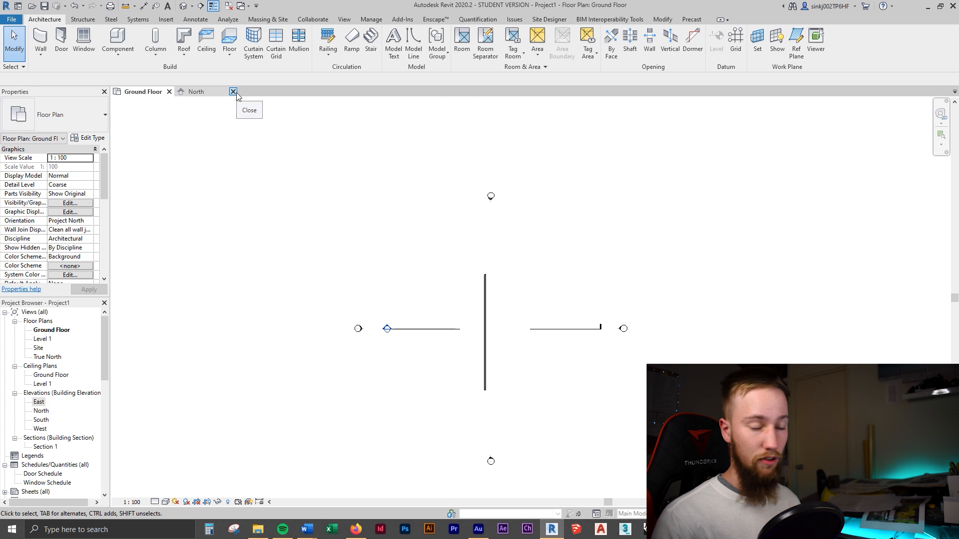
pyautogui.click(232, 91)
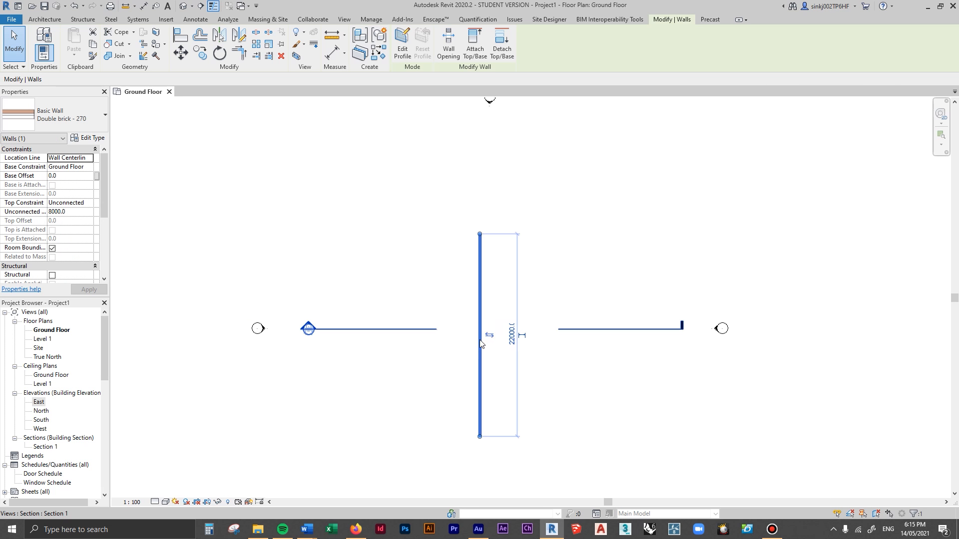
pyautogui.scroll(2, 478, 346)
pyautogui.click(531, 271)
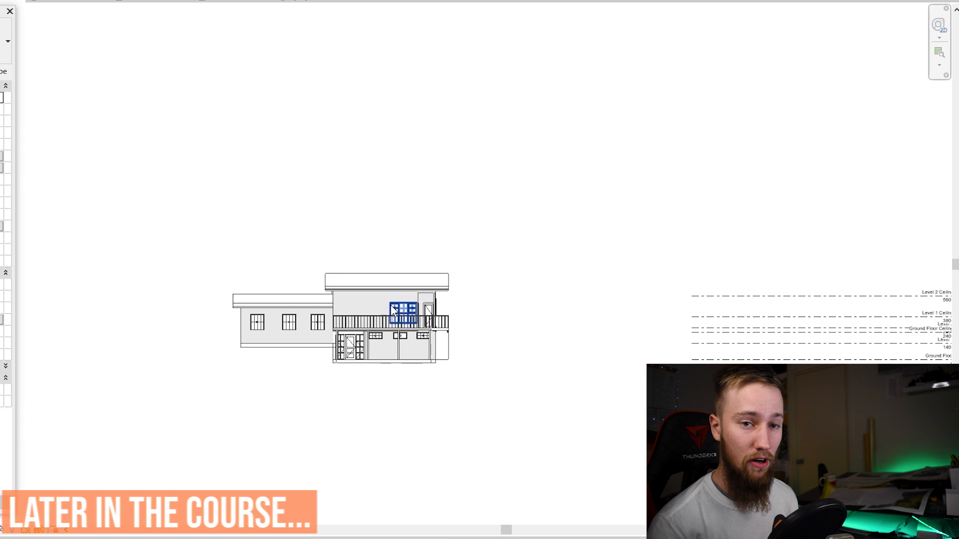
pyautogui.scroll(2, 332, 341)
pyautogui.scroll(2, 332, 333)
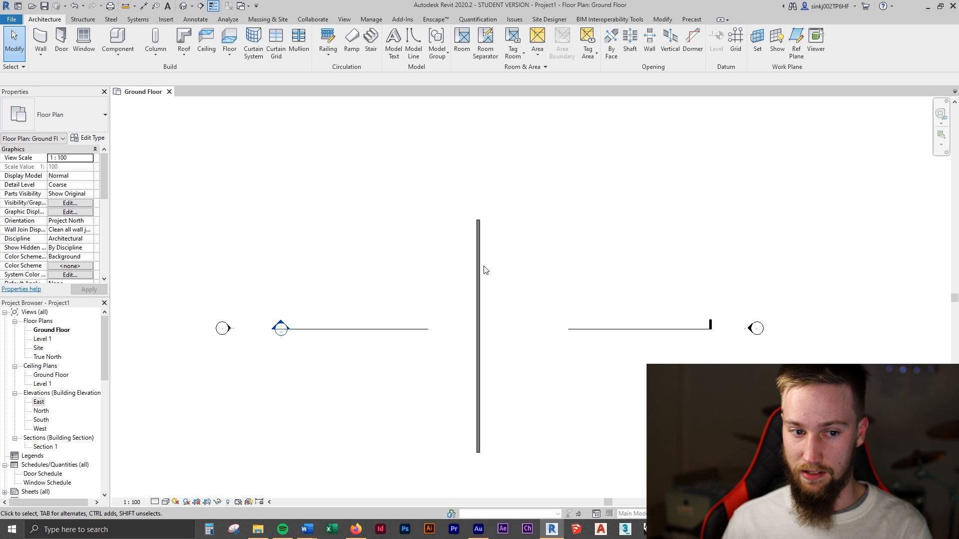
# Step: Shorten the brick wall to 14000 mm in the East elevation by pulling in its south end
pyautogui.doubleClick(40, 402)
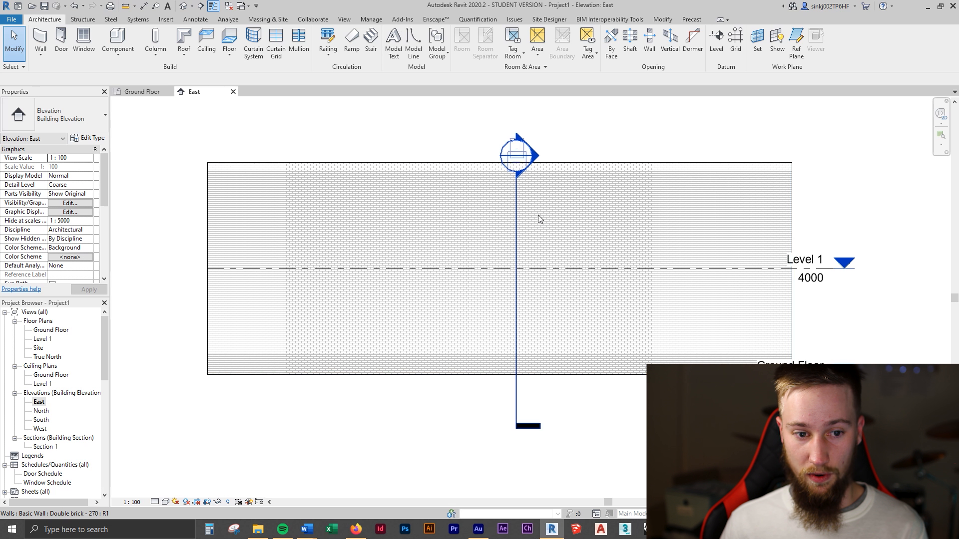
pyautogui.click(590, 166)
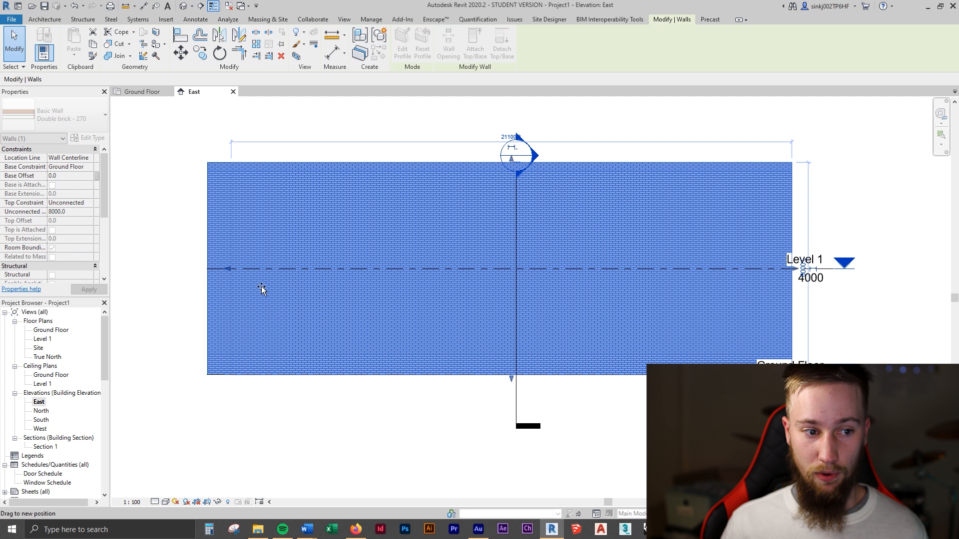
pyautogui.moveTo(388, 305); pyautogui.dragTo(420, 310)
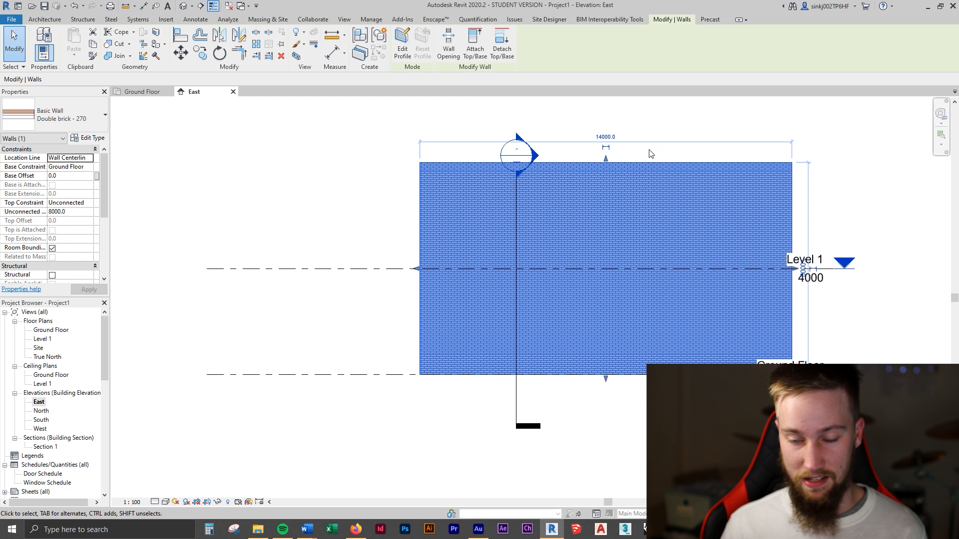
pyautogui.click(344, 188)
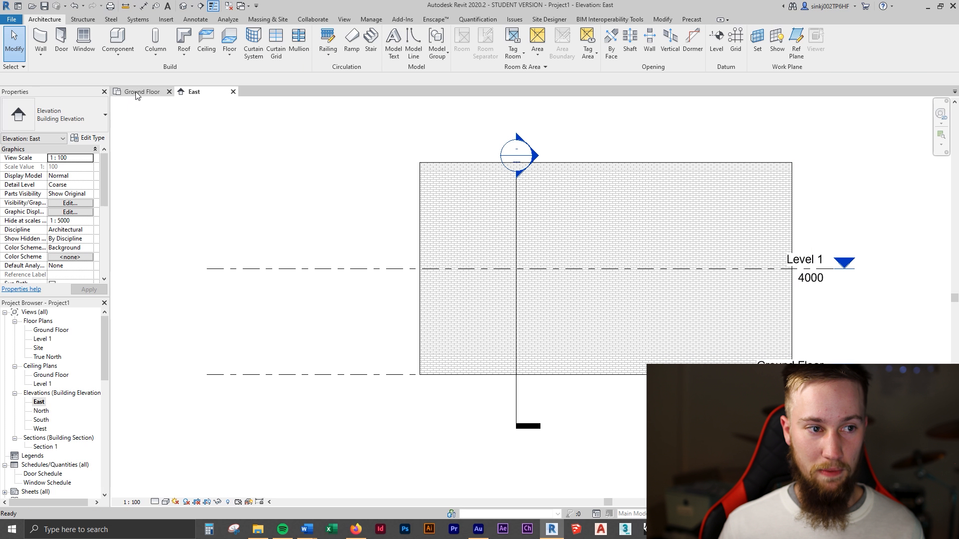
# Step: Check the wall's length in the Ground Floor plan
pyautogui.click(141, 92)
pyautogui.click(477, 258)
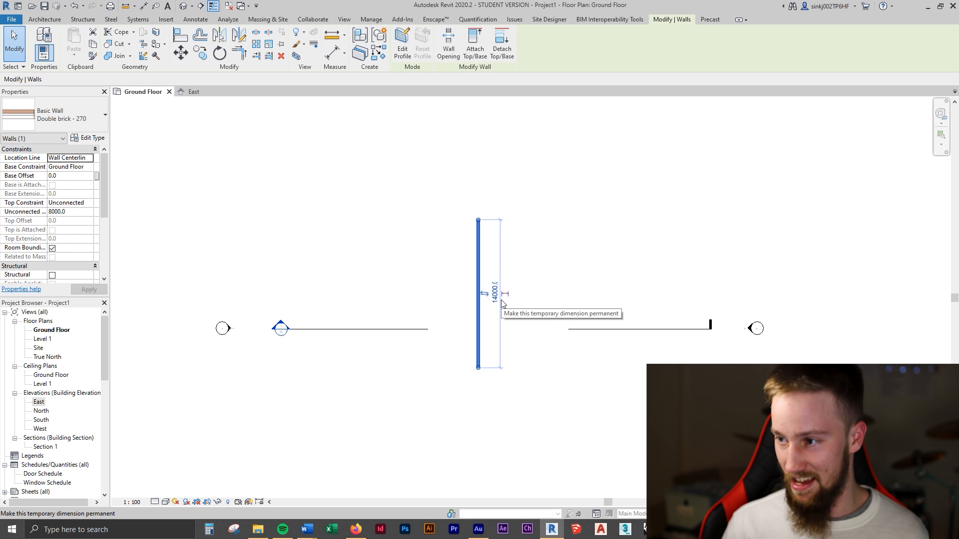
pyautogui.click(435, 277)
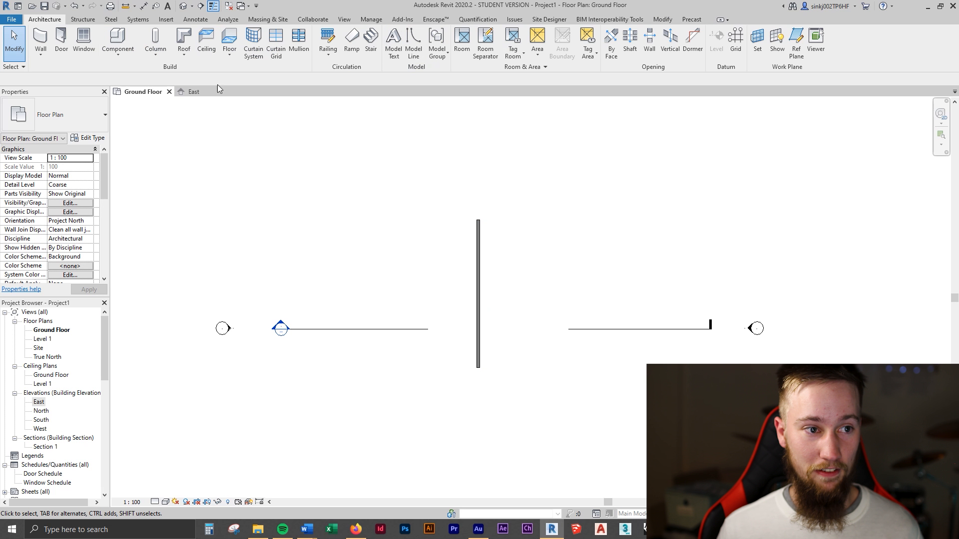
# Step: Open the default 3D view and orbit around the wall to inspect it from several sides
pyautogui.click(343, 20)
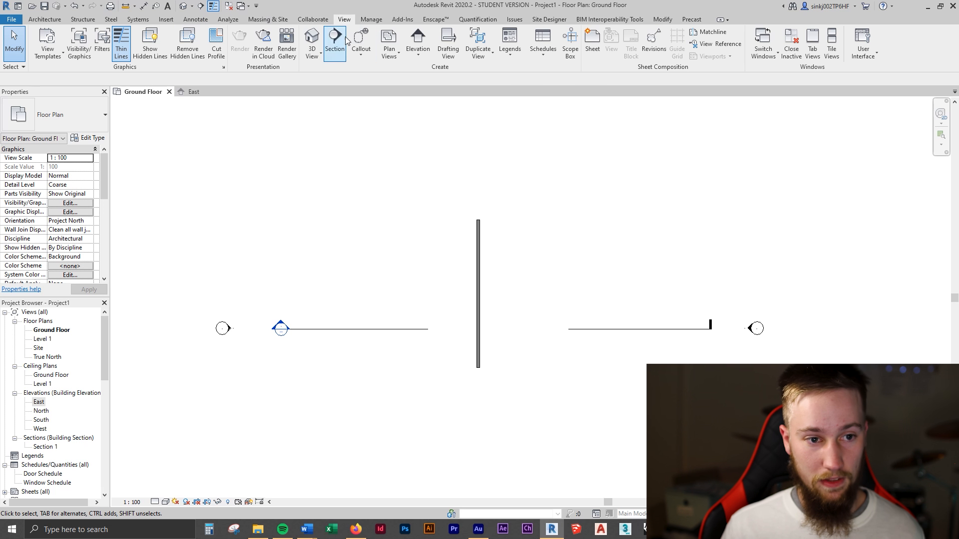
pyautogui.click(311, 37)
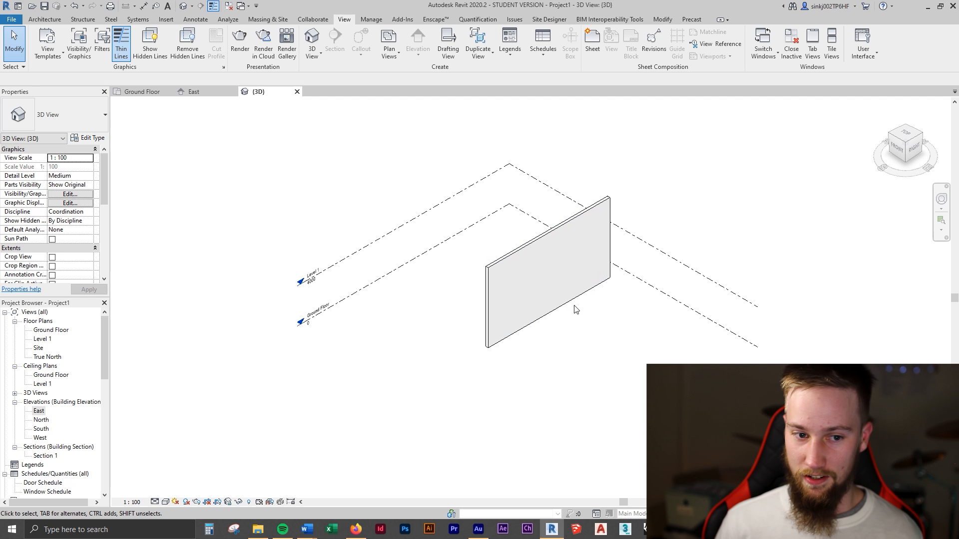
pyautogui.scroll(-2, 558, 298)
pyautogui.keyDown('shift'); pyautogui.moveTo(565, 310); pyautogui.dragTo(508, 337, button='middle'); pyautogui.keyUp('shift')
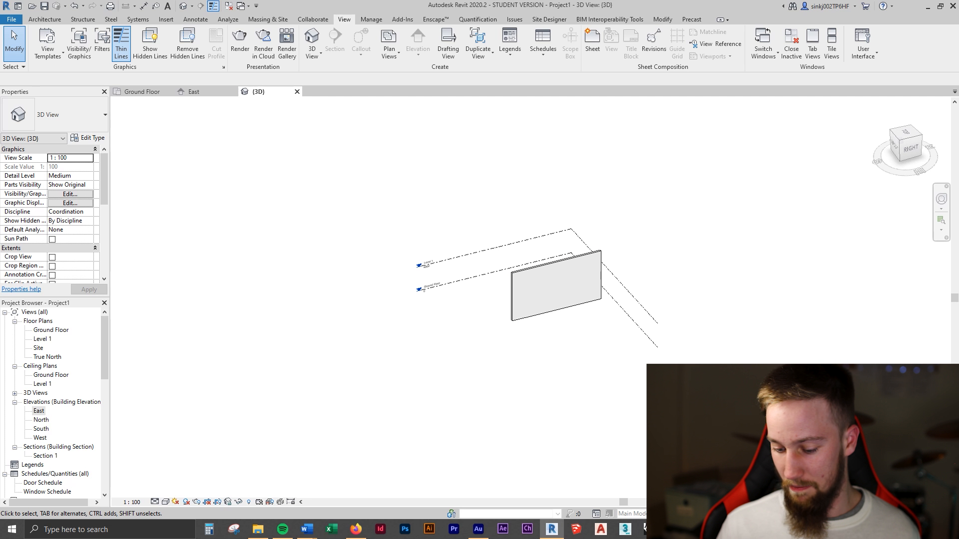
pyautogui.moveTo(569, 356); pyautogui.dragTo(474, 352, button='middle')
pyautogui.click(446, 320)
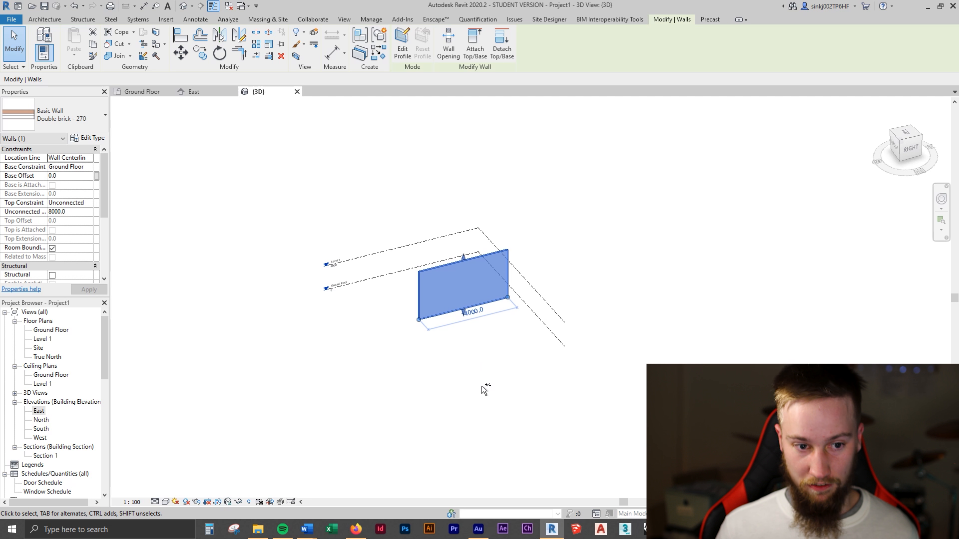
pyautogui.keyDown('shift'); pyautogui.moveTo(403, 351); pyautogui.dragTo(852, 338, button='middle'); pyautogui.keyUp('shift')
pyautogui.click(459, 335)
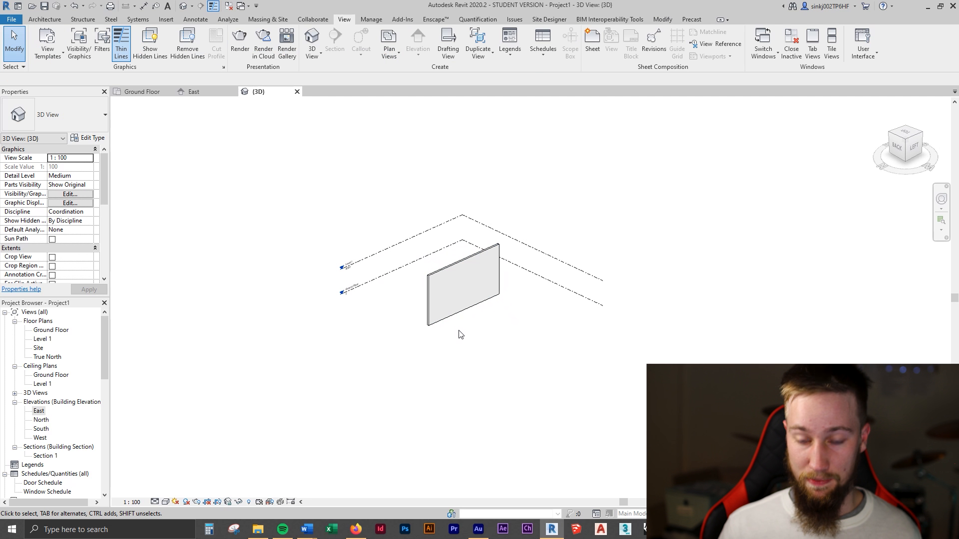
# Step: Swing one end of the wall around in the 3D view, making it 17300 mm long at 36°
pyautogui.click(460, 265)
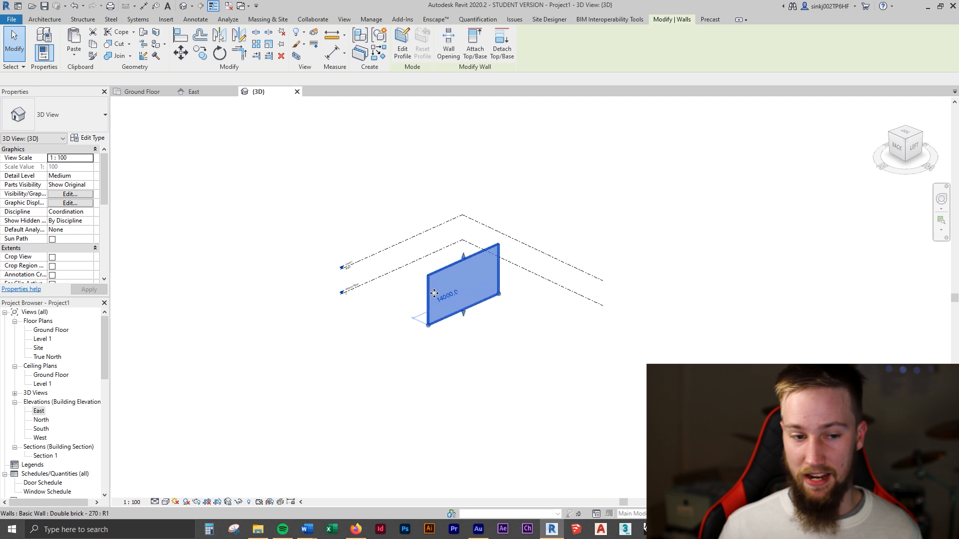
pyautogui.moveTo(428, 326); pyautogui.dragTo(473, 308)
pyautogui.moveTo(504, 338); pyautogui.dragTo(516, 348)
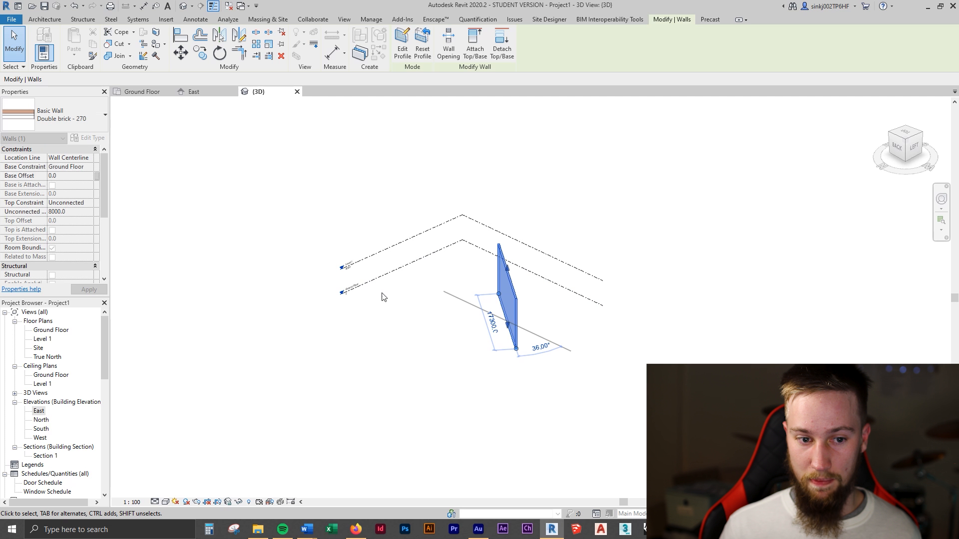
# Step: Check the angled wall in the East elevation and in the Ground Floor plan
pyautogui.click(196, 93)
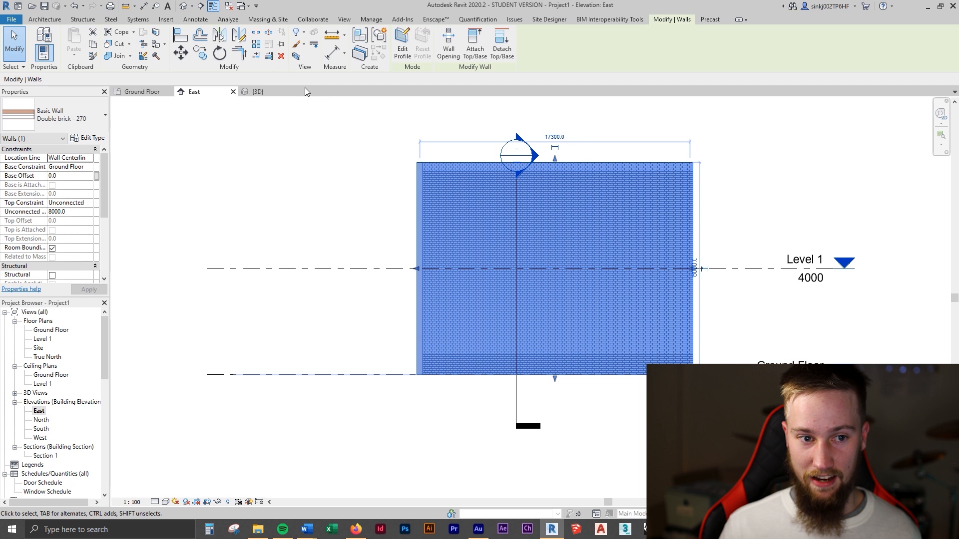
pyautogui.click(145, 93)
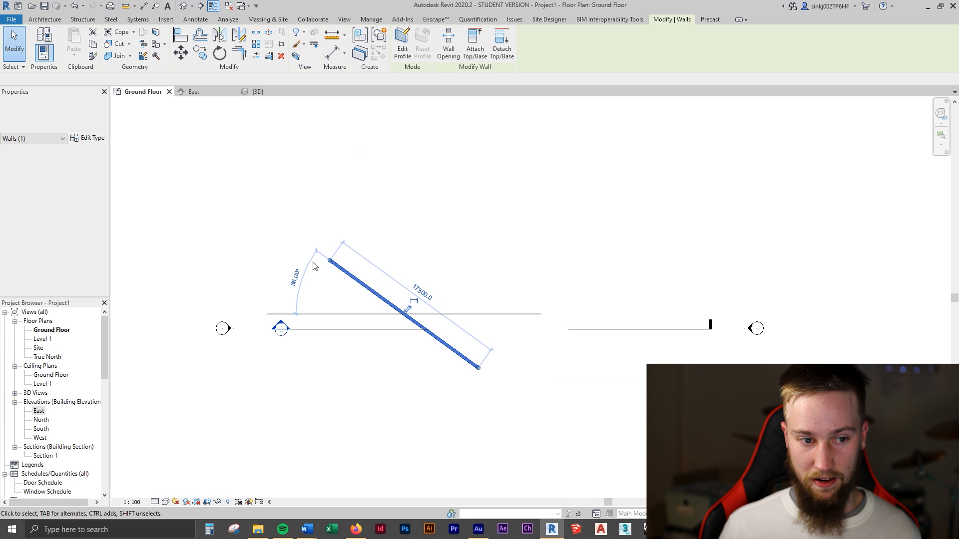
pyautogui.click(435, 245)
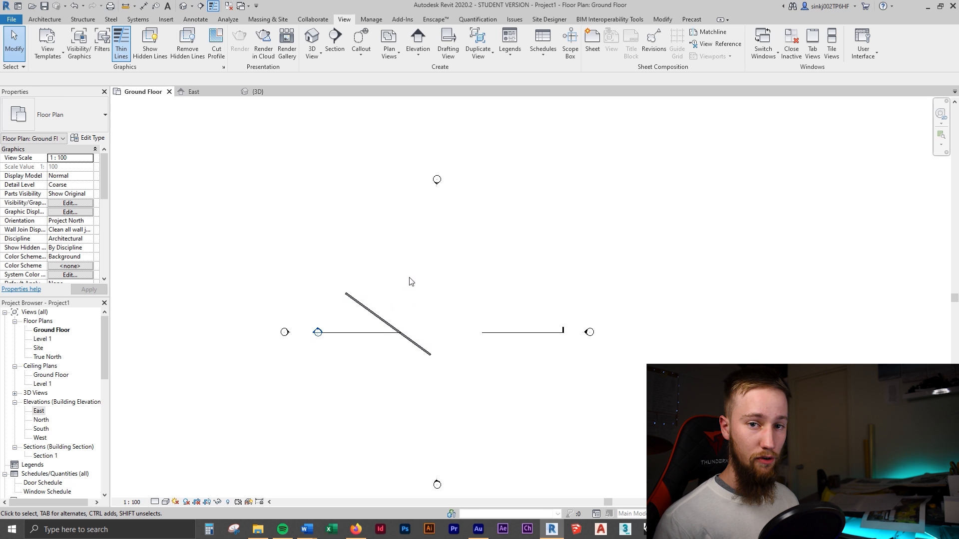
# Step: Examine the North elevation marker and its view line in the Ground Floor plan
pyautogui.moveTo(445, 264); pyautogui.dragTo(448, 259, button='middle')
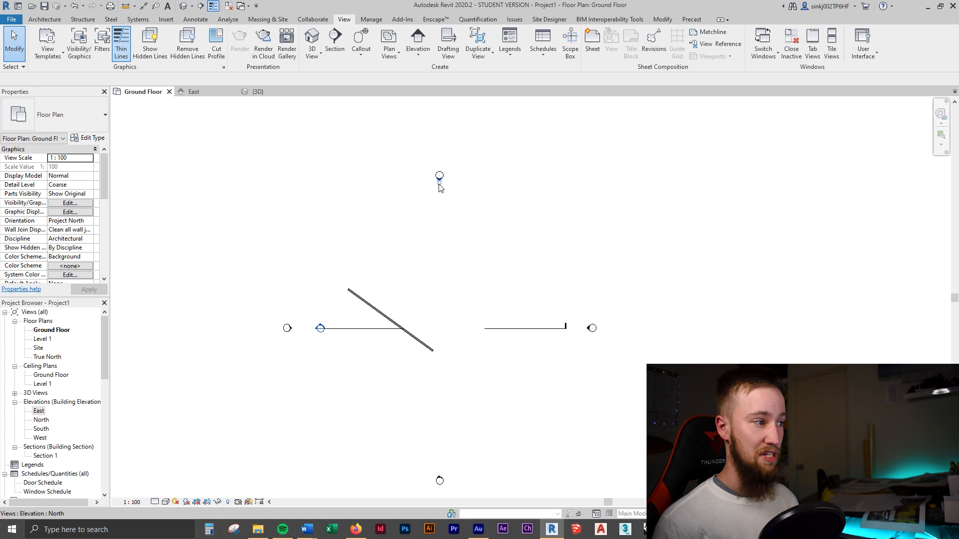
pyautogui.moveTo(421, 201); pyautogui.dragTo(426, 208)
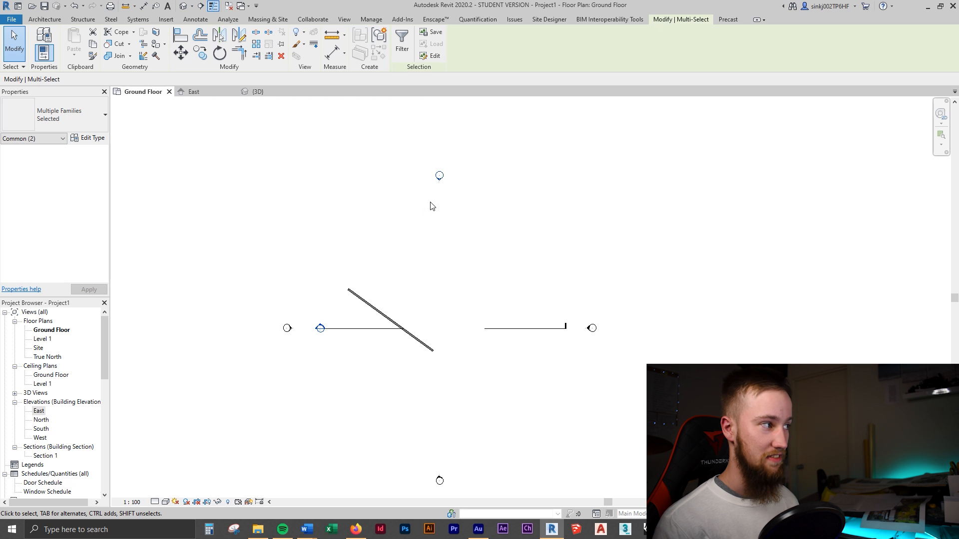
pyautogui.click(440, 177)
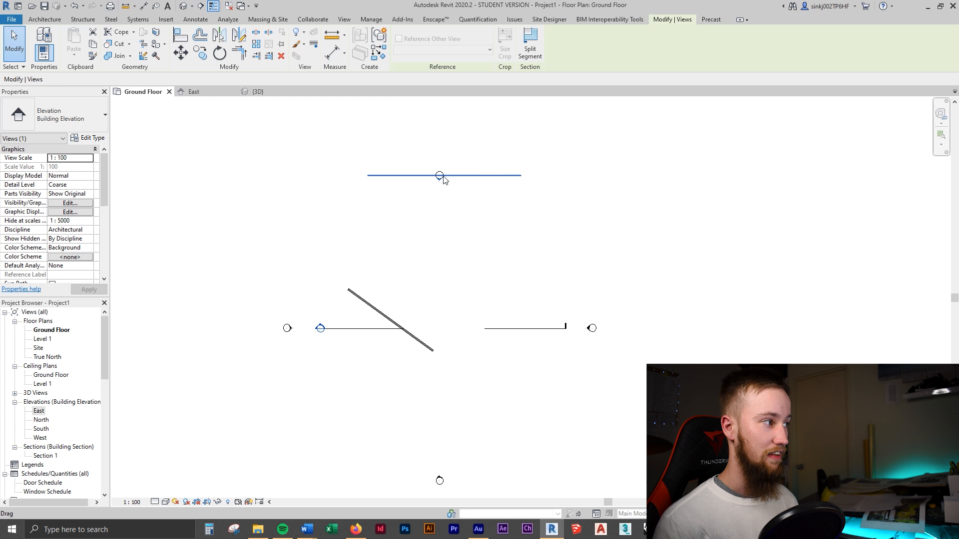
pyautogui.click(461, 213)
# Step: Move the North elevation marker west to a spot above the wall's upper end
pyautogui.scroll(3, 460, 208)
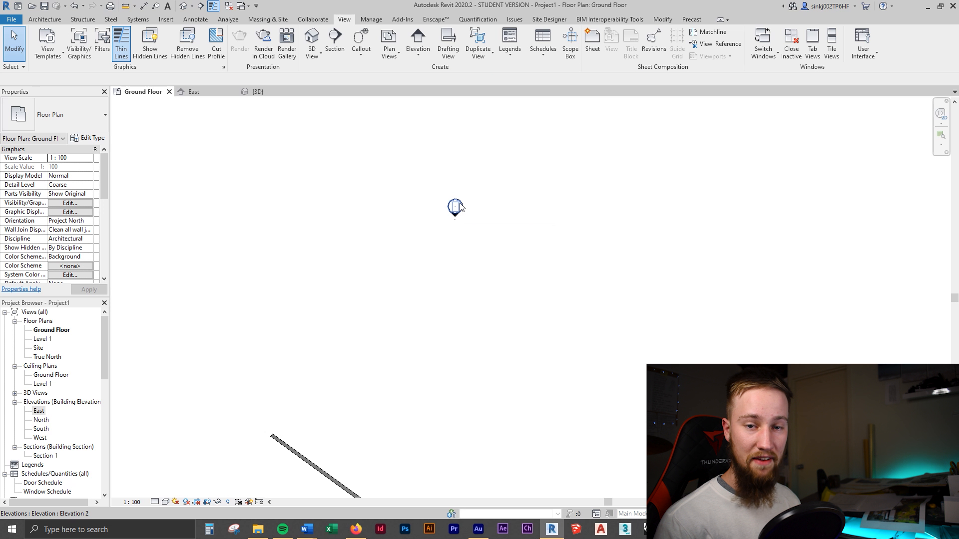
pyautogui.click(460, 207)
pyautogui.moveTo(475, 186); pyautogui.dragTo(332, 177)
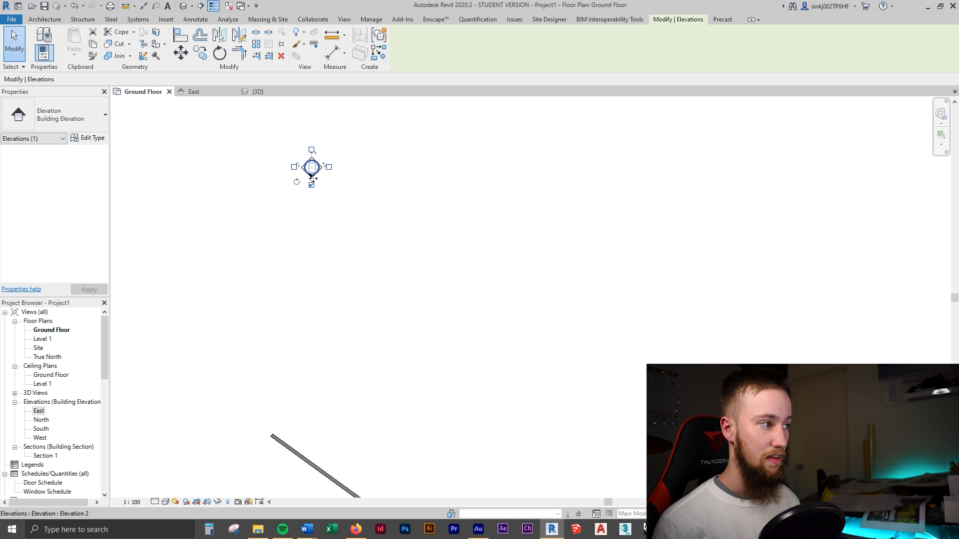
pyautogui.press('Escape')
# Step: View the North elevation from its marker's arrow, and return to the whole Ground Floor plan
pyautogui.scroll(2, 312, 183)
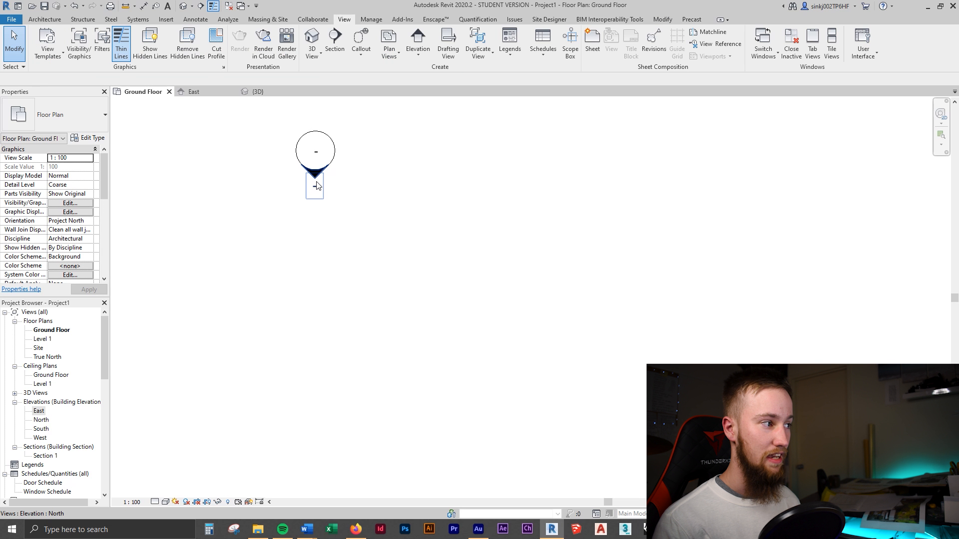
pyautogui.click(317, 186)
pyautogui.scroll(-2, 316, 187)
pyautogui.scroll(-2, 497, 225)
pyautogui.moveTo(519, 334)
pyautogui.mouseDown(button='middle')
pyautogui.moveTo(499, 284)
pyautogui.moveTo(503, 333)
pyautogui.mouseUp(button='middle')
pyautogui.scroll(-1, 503, 332)
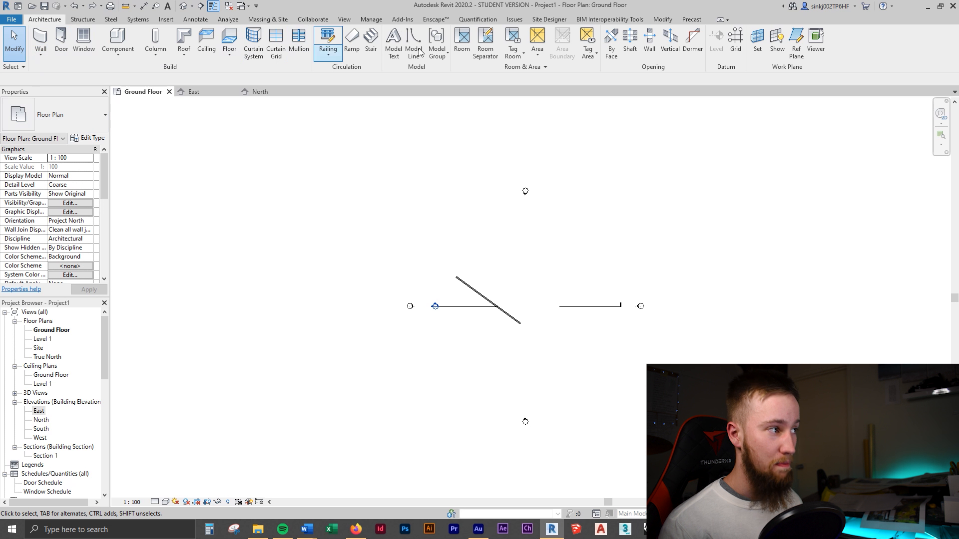
# Step: Undock the Properties palette and float it beside the Project Browser
pyautogui.click(43, 48)
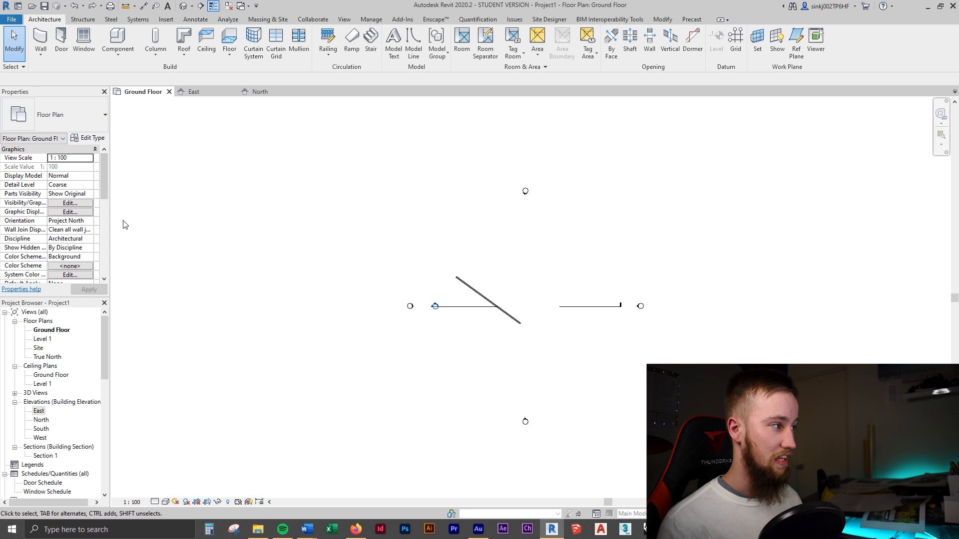
pyautogui.moveTo(61, 91); pyautogui.dragTo(232, 143)
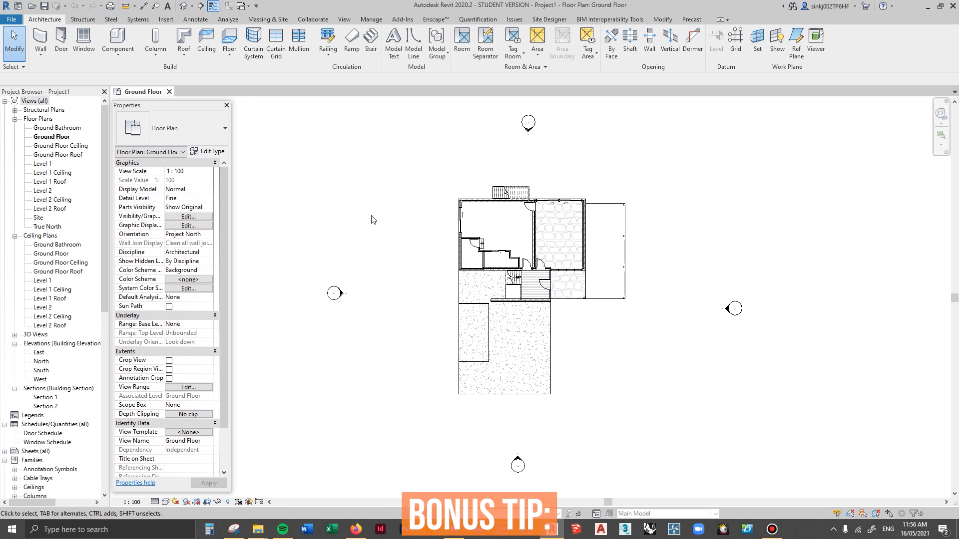
# Step: Toggle the Properties palette off, on and off again over the Ground Floor plan
pyautogui.hotkey('ctrl', '1')
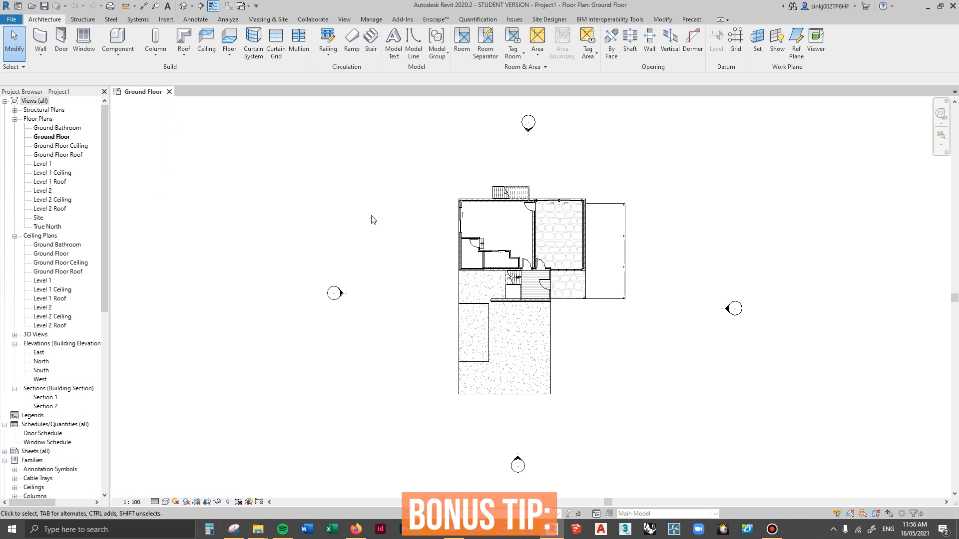
pyautogui.moveTo(467, 211); pyautogui.dragTo(403, 209, button='middle')
pyautogui.hotkey('ctrl', '1')
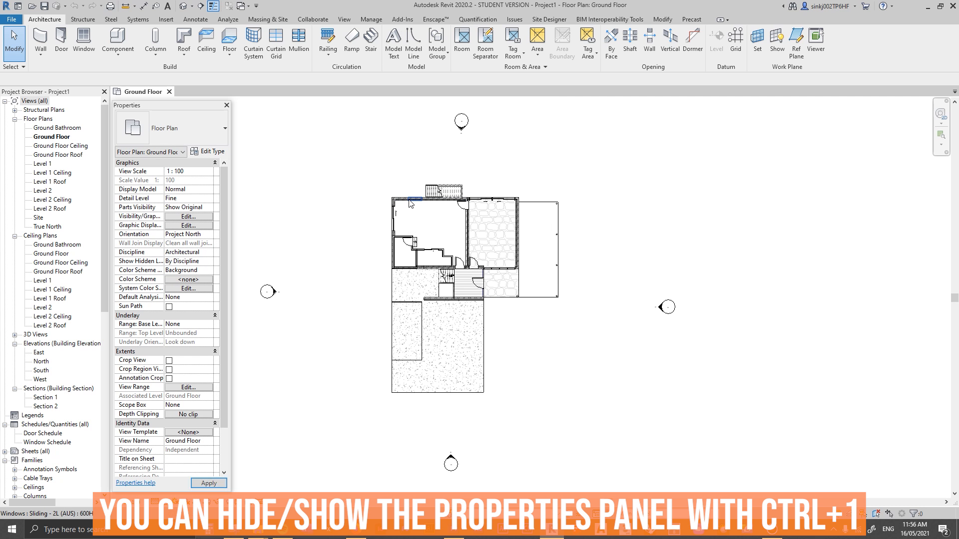
pyautogui.moveTo(354, 228); pyautogui.dragTo(370, 203, button='middle')
pyautogui.hotkey('ctrl', '1')
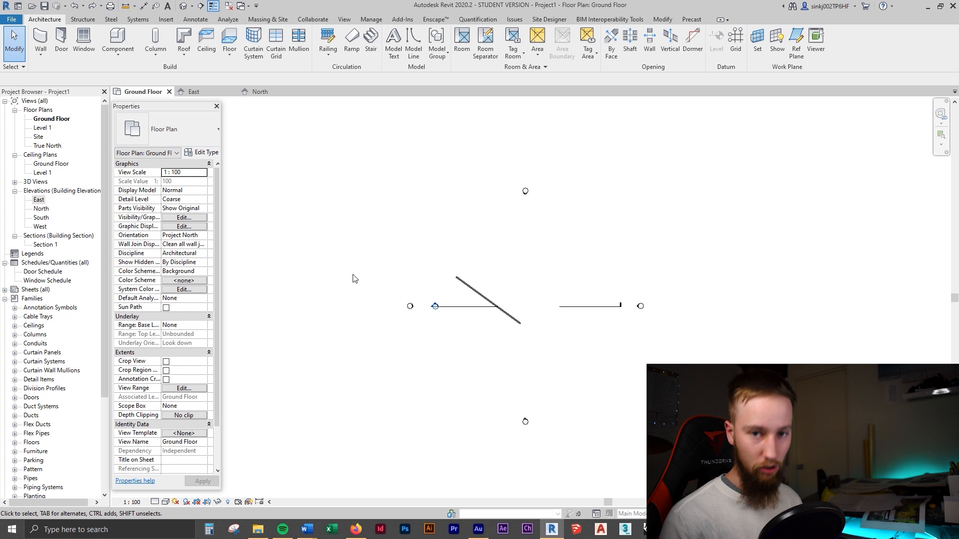
# Step: Examine the wall's properties in the Ground Floor plan, and clear the selection
pyautogui.click(472, 286)
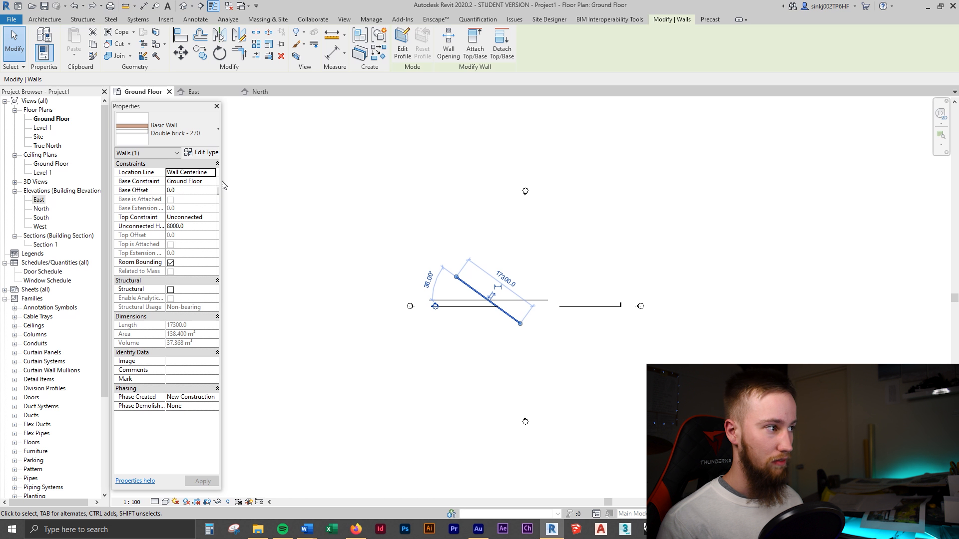
pyautogui.click(245, 184)
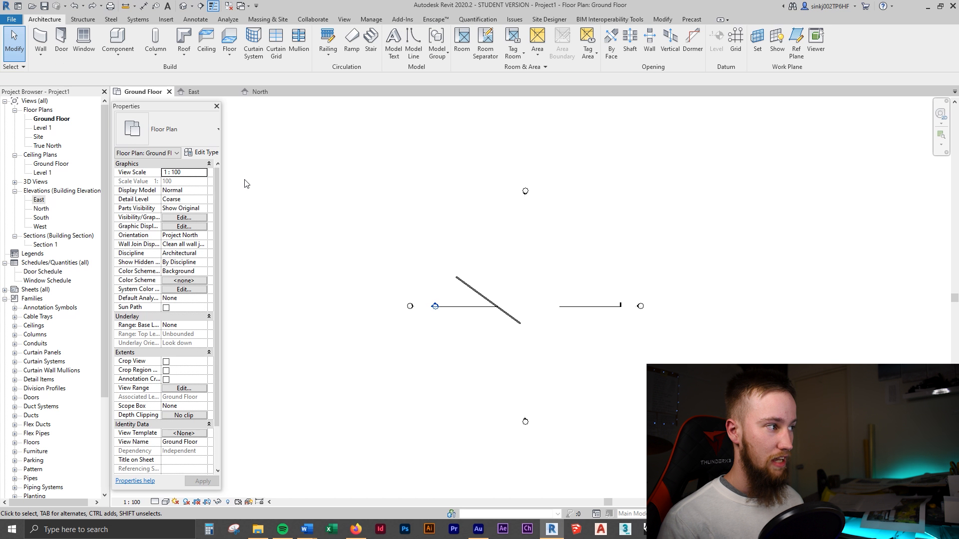
# Step: Examine the Ground Floor level's properties in the East elevation, and return to the Ground Floor plan
pyautogui.click(202, 93)
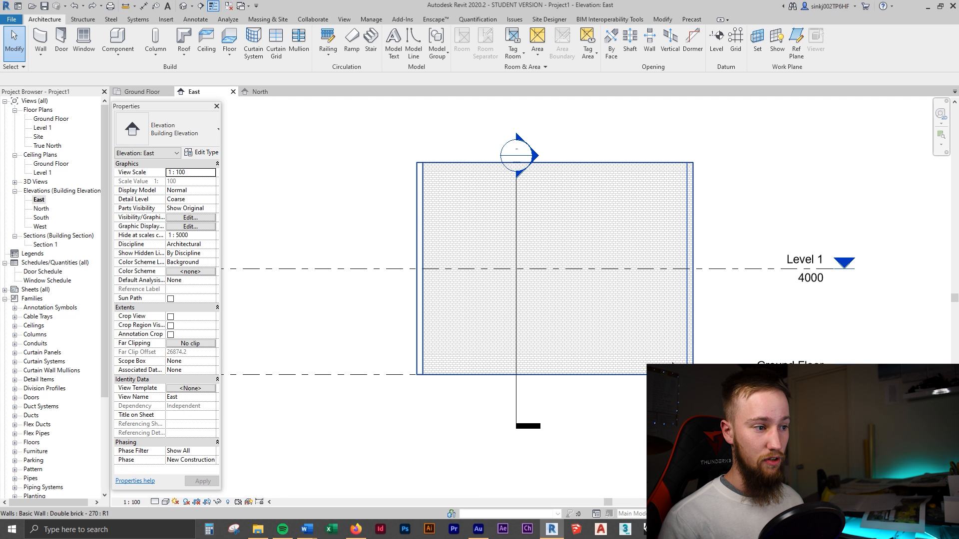
pyautogui.scroll(-3, 705, 350)
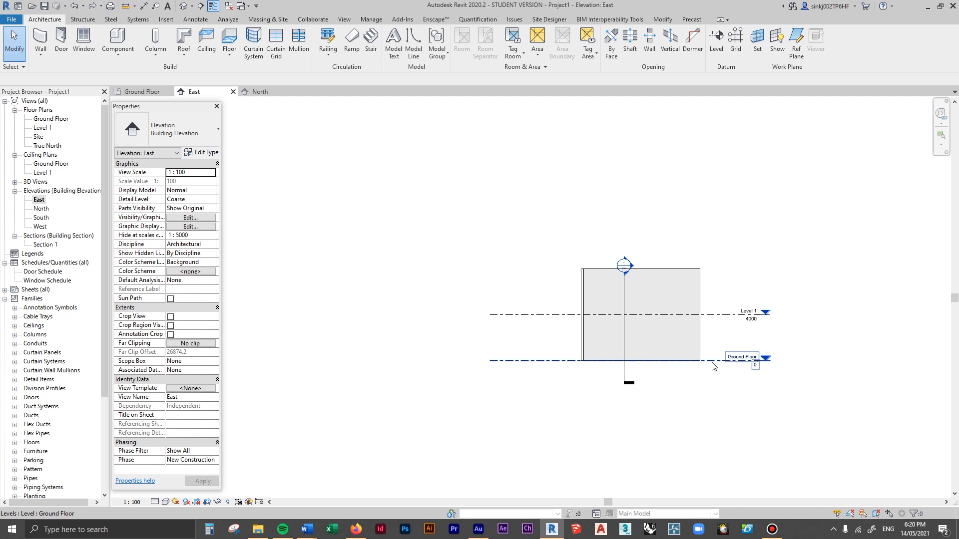
pyautogui.click(714, 366)
pyautogui.scroll(3, 712, 372)
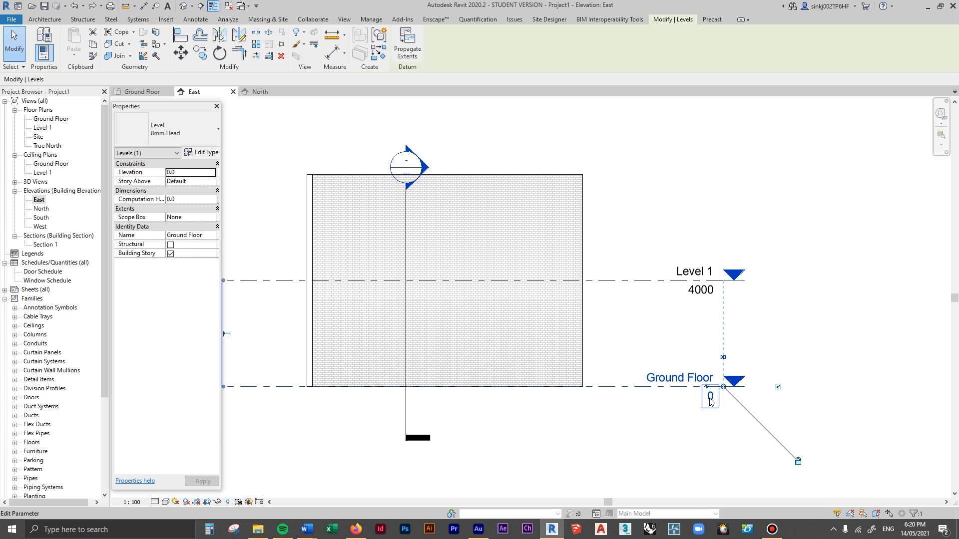
pyautogui.click(599, 255)
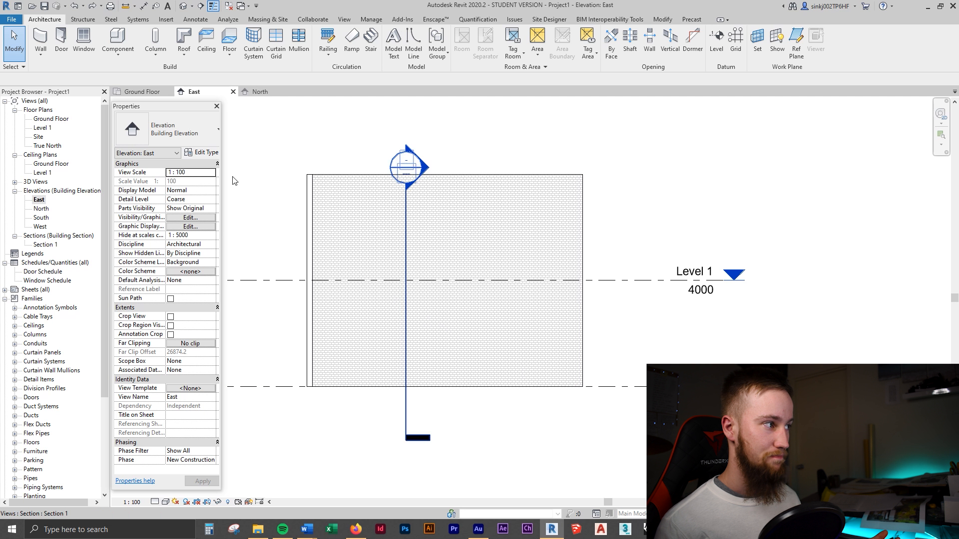
pyautogui.click(150, 94)
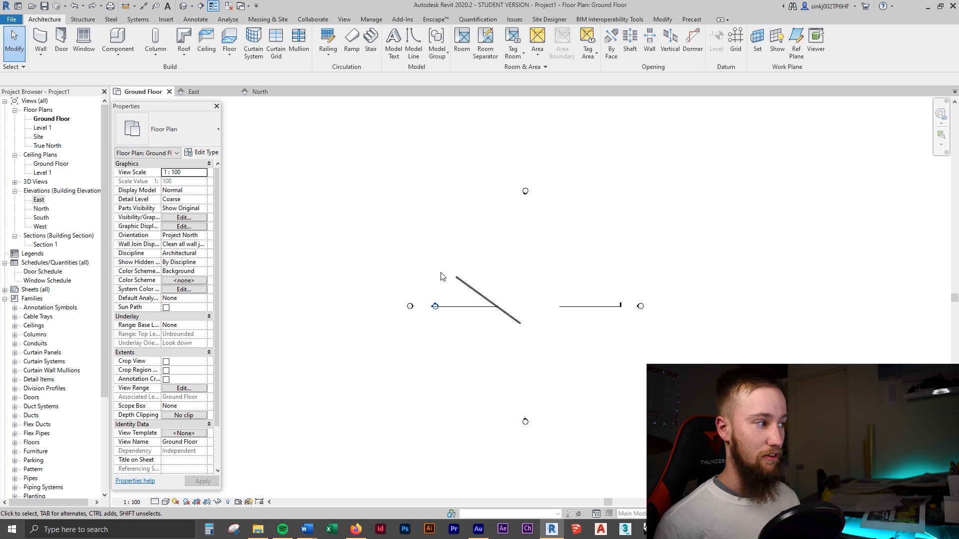
# Step: Set the Base Offset of the wall in the Ground Floor plan to 200 and apply it
pyautogui.click(462, 281)
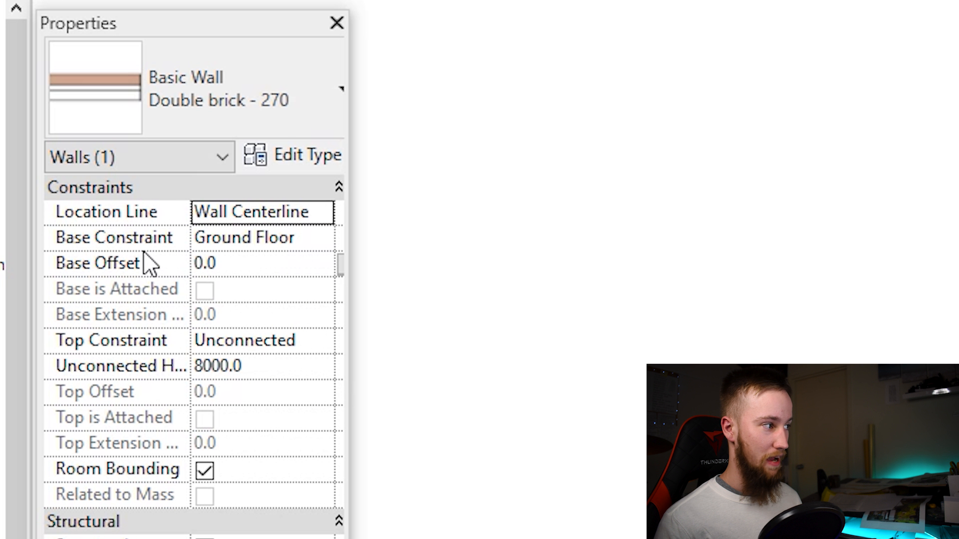
pyautogui.click(221, 263)
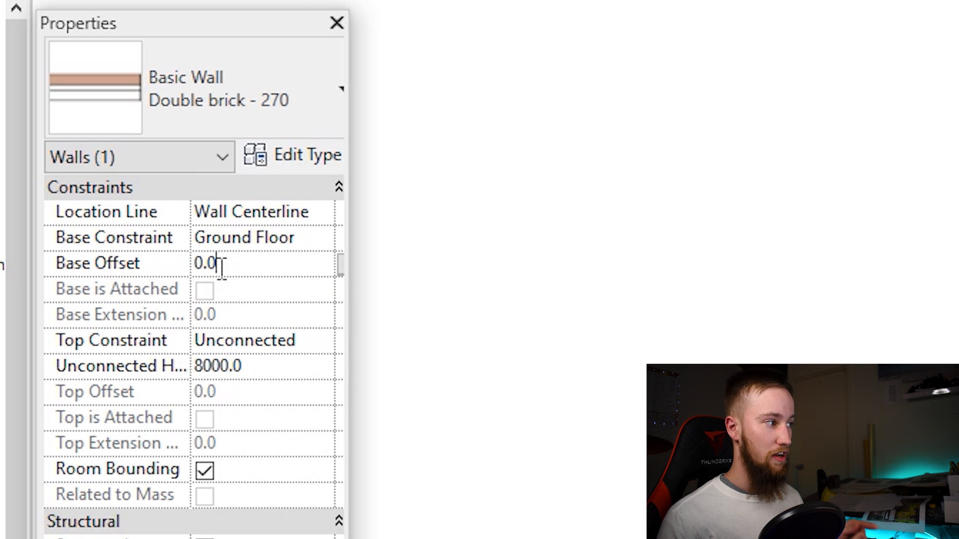
pyautogui.write('200')
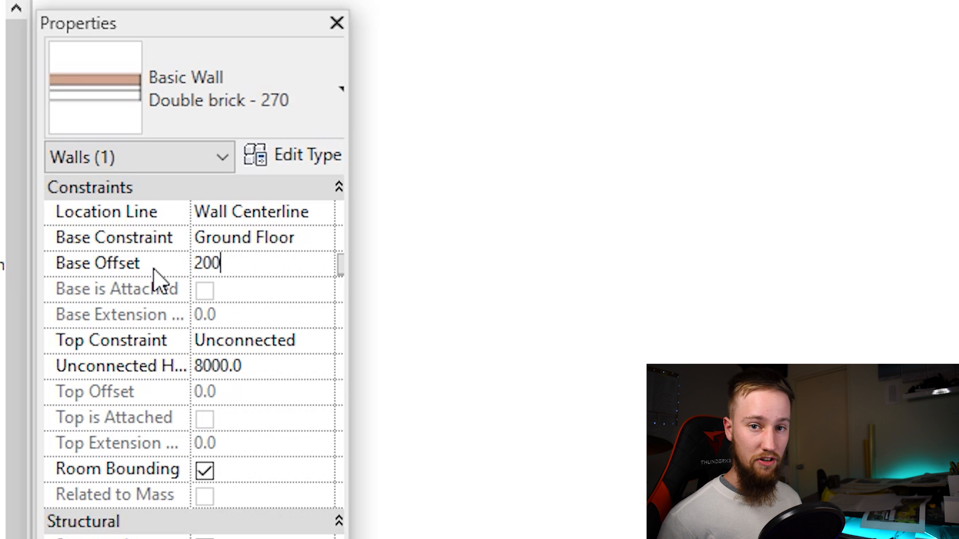
pyautogui.press('Return')
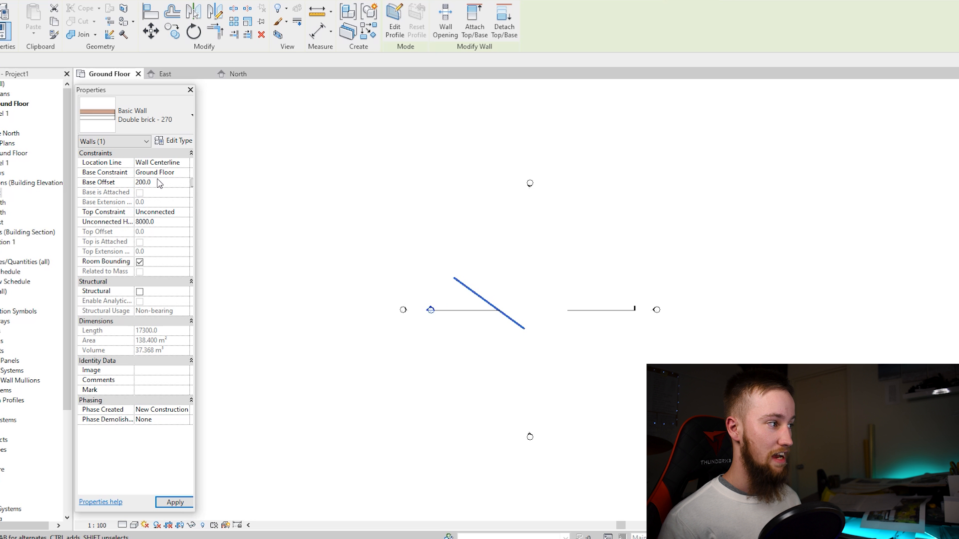
pyautogui.click(175, 503)
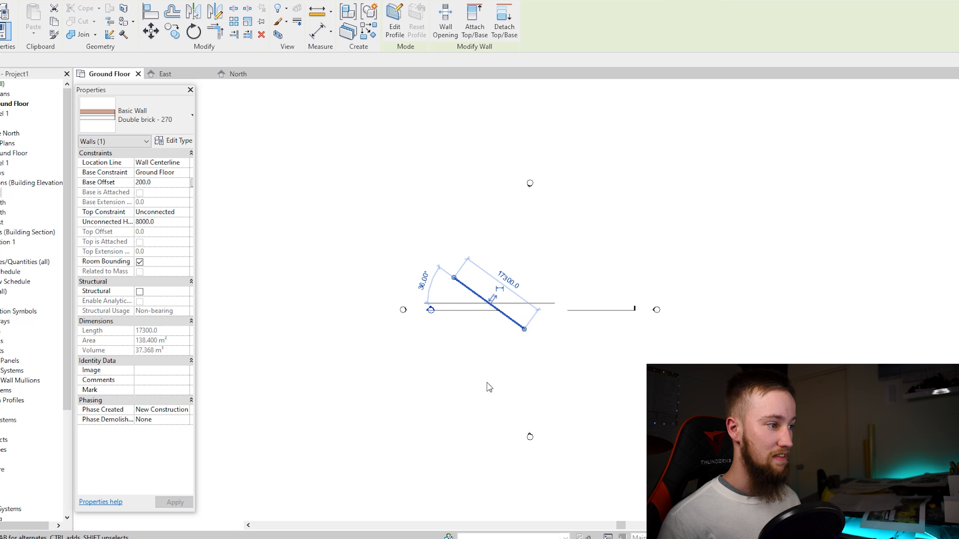
# Step: Measure the gap between the wall's base and the Ground Floor level line in the East elevation
pyautogui.click(169, 76)
pyautogui.scroll(3, 592, 392)
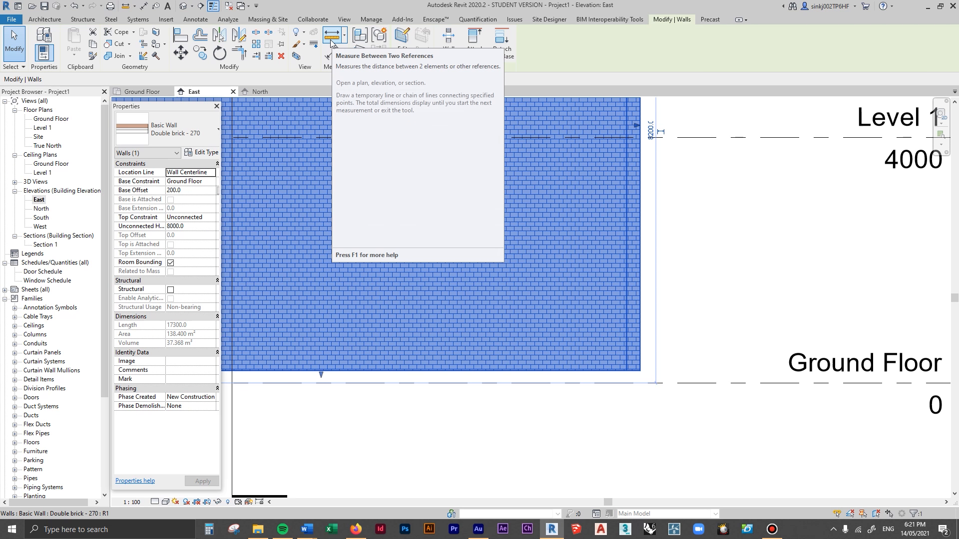
pyautogui.click(331, 37)
pyautogui.click(582, 360)
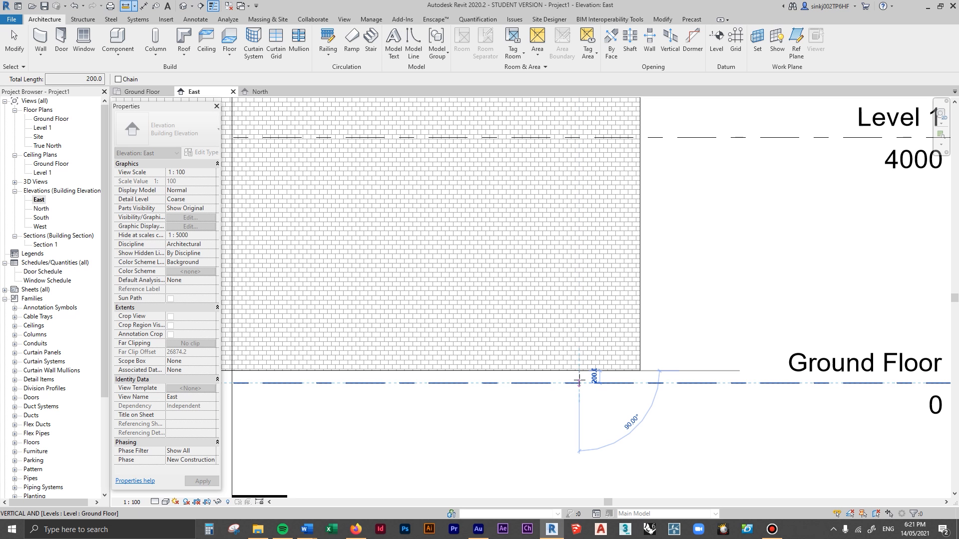
pyautogui.scroll(3, 580, 382)
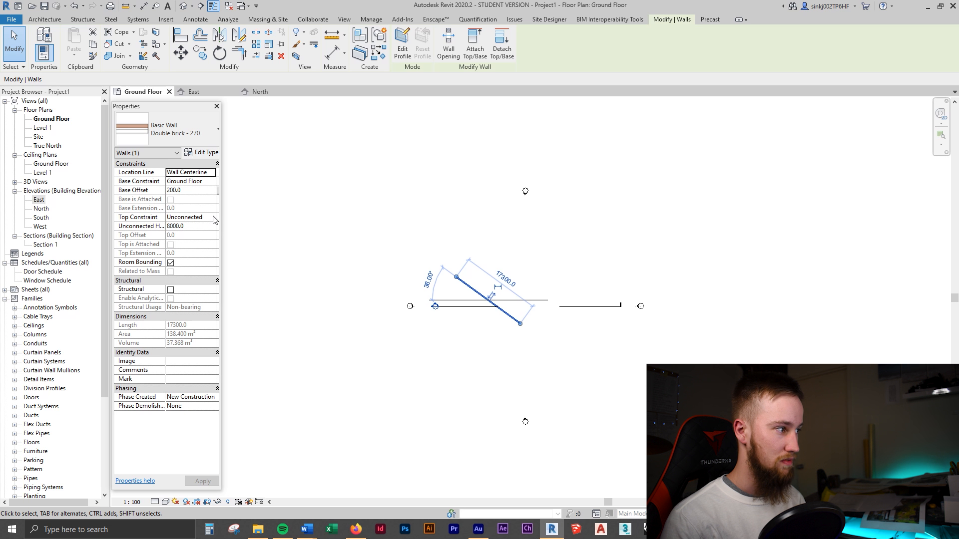
# Step: In the East elevation, set the wall's Top Constraint to Up to level: Level 1 and apply it
pyautogui.click(195, 92)
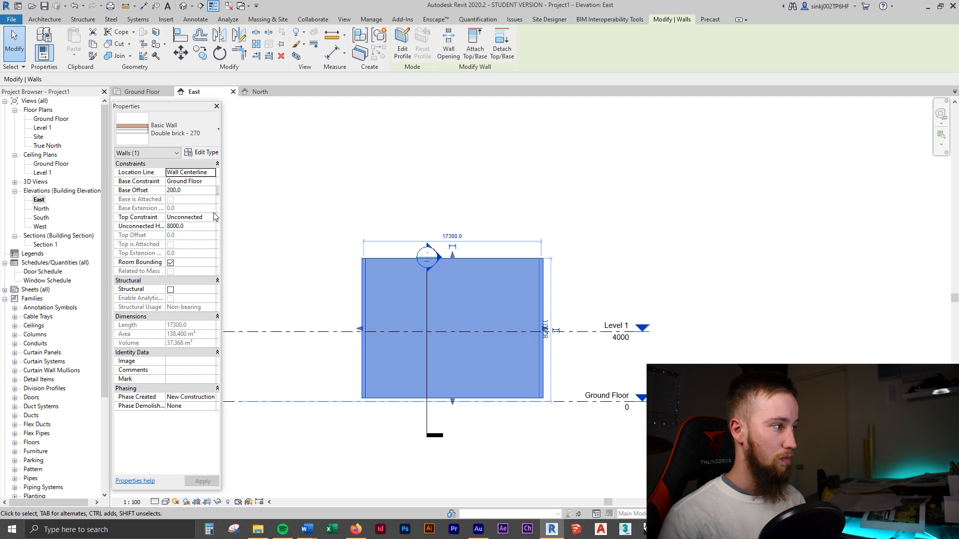
pyautogui.click(215, 220)
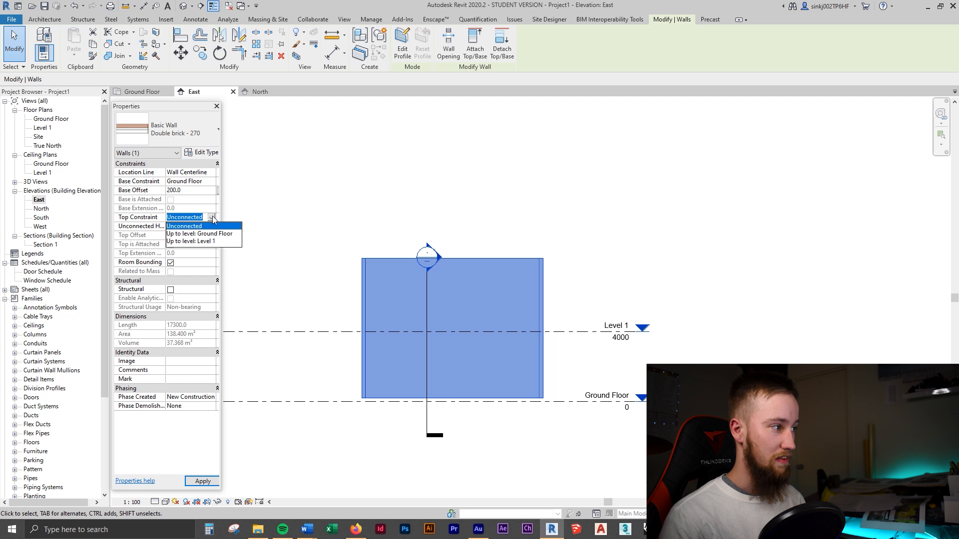
pyautogui.click(213, 218)
pyautogui.click(238, 231)
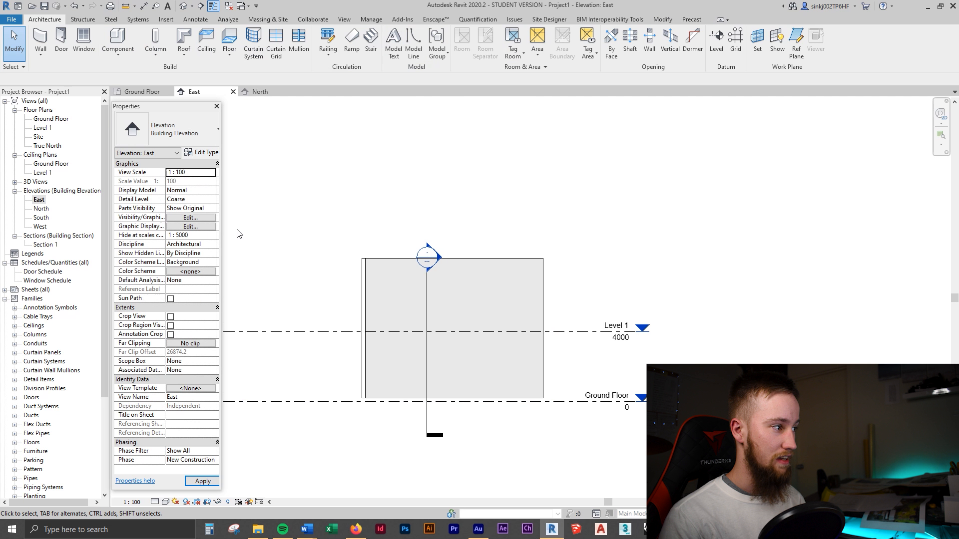
pyautogui.click(498, 262)
pyautogui.click(207, 220)
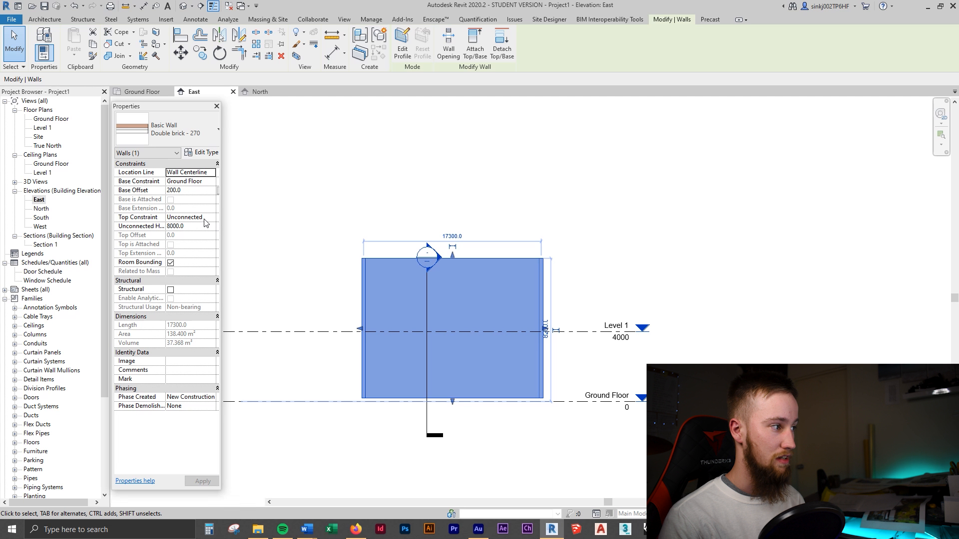
pyautogui.click(211, 218)
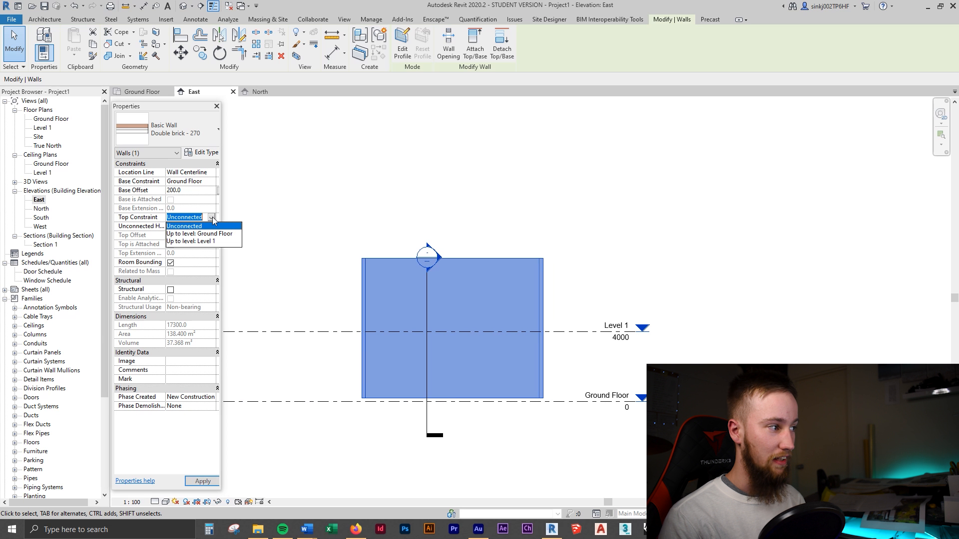
pyautogui.click(204, 242)
pyautogui.click(209, 481)
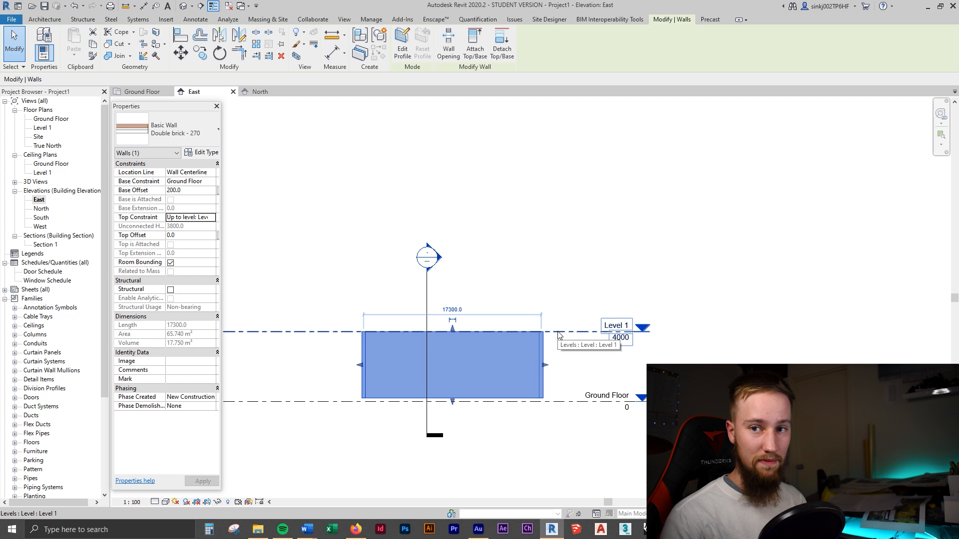
# Step: Set the wall's Top Constraint to Unconnected, trying an unconnected height of 6000 before raising it to 9000
pyautogui.click(328, 249)
pyautogui.click(547, 360)
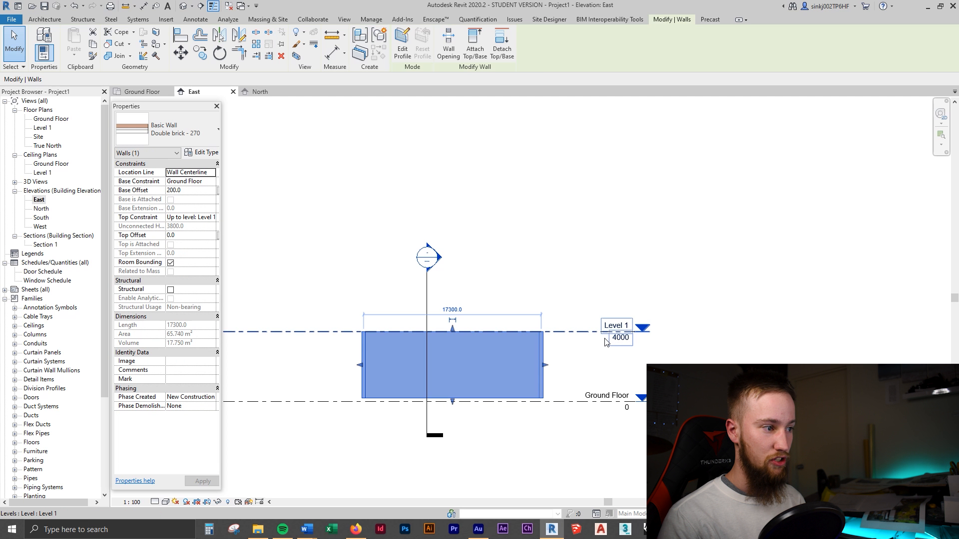
pyautogui.click(211, 218)
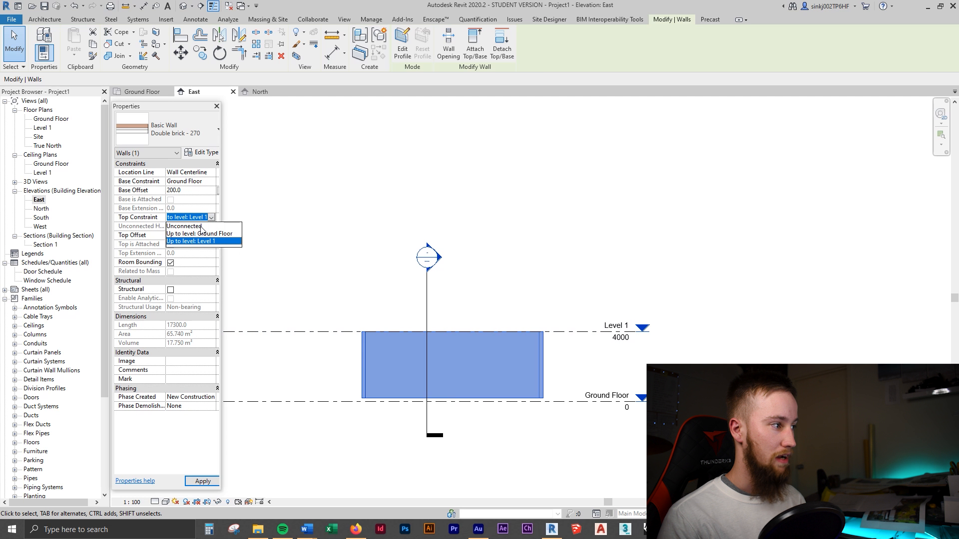
pyautogui.click(201, 227)
pyautogui.click(191, 228)
pyautogui.write('6000.0')
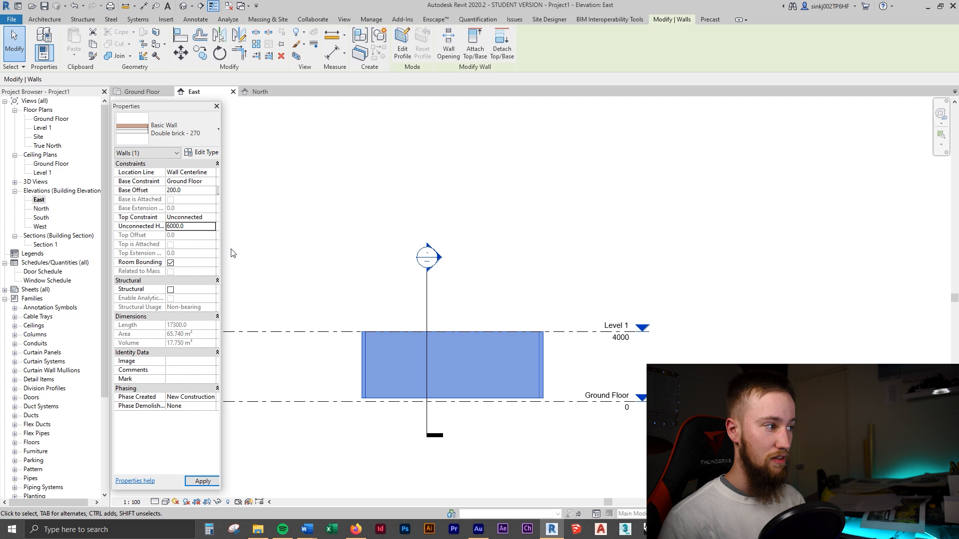
pyautogui.press('Return')
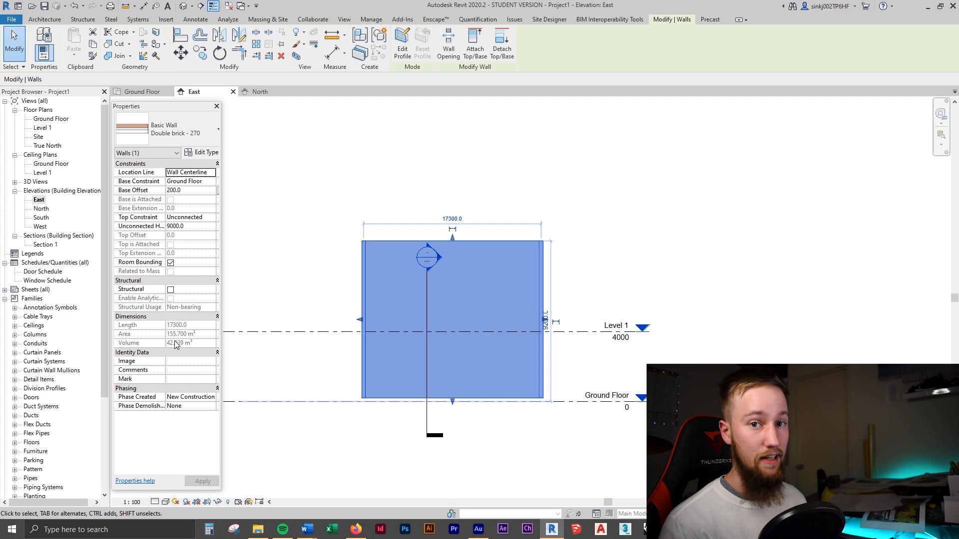
# Step: Collapse the Identity Data, Dimensions and Structural groups in the wall's properties
pyautogui.click(147, 354)
pyautogui.click(159, 317)
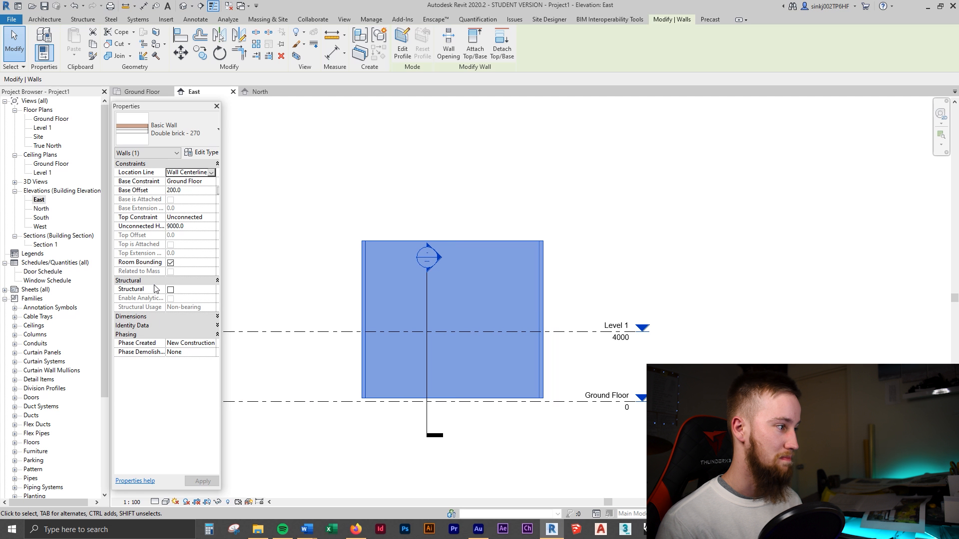
pyautogui.click(155, 280)
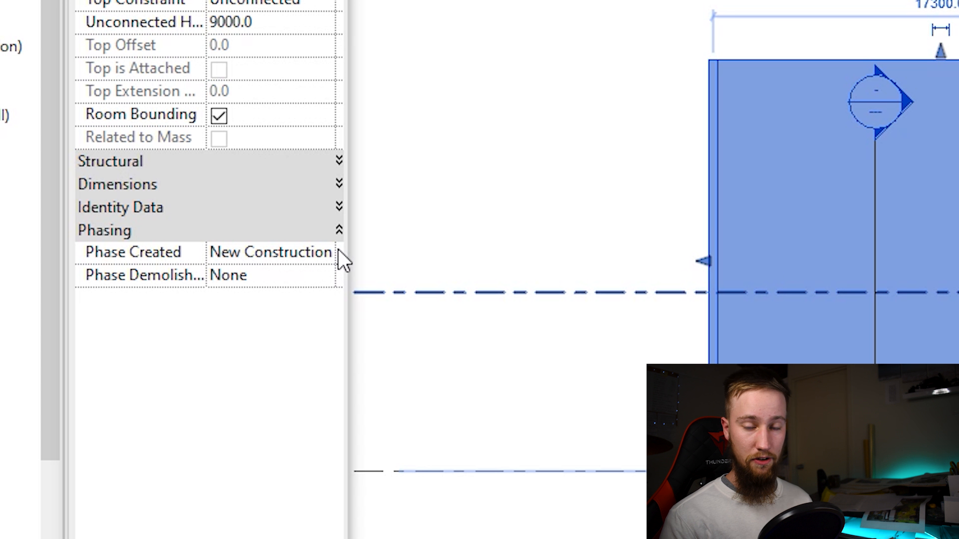
# Step: Set the wall's Phase Created to Existing, then deselect and reselect the wall
pyautogui.click(325, 257)
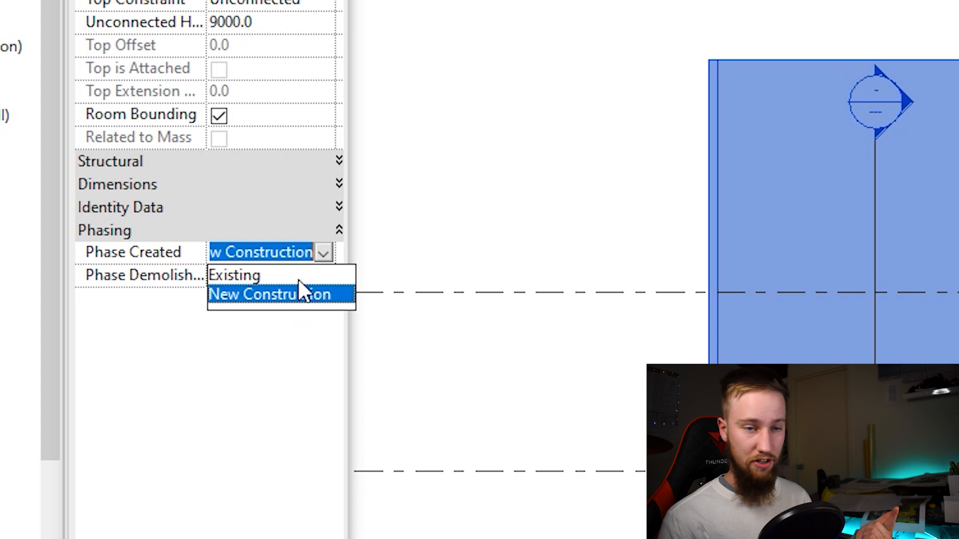
pyautogui.click(274, 351)
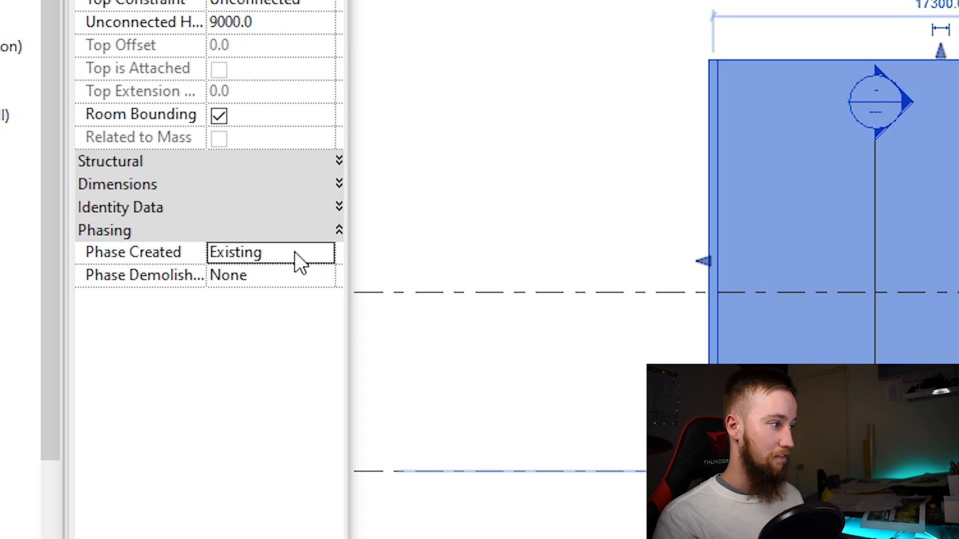
pyautogui.click(331, 262)
pyautogui.click(309, 280)
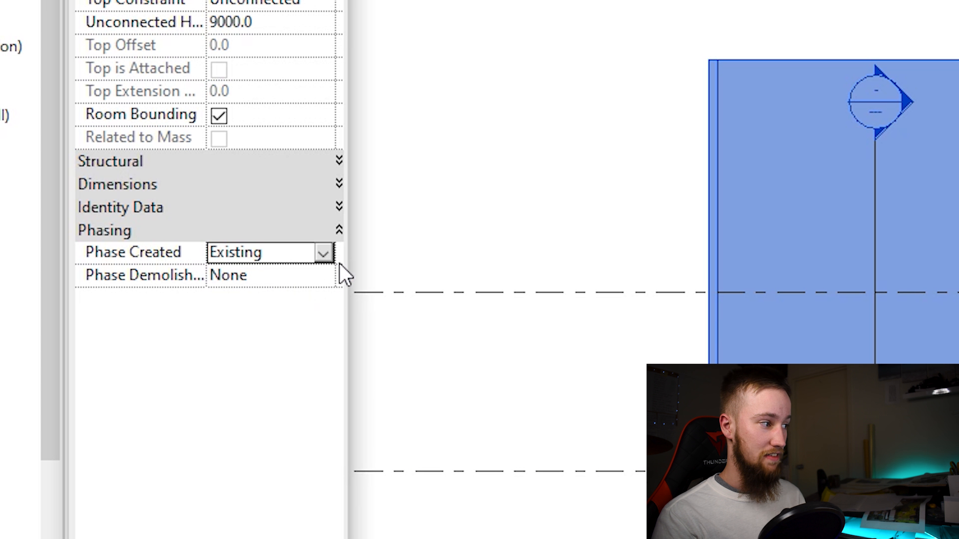
pyautogui.click(668, 198)
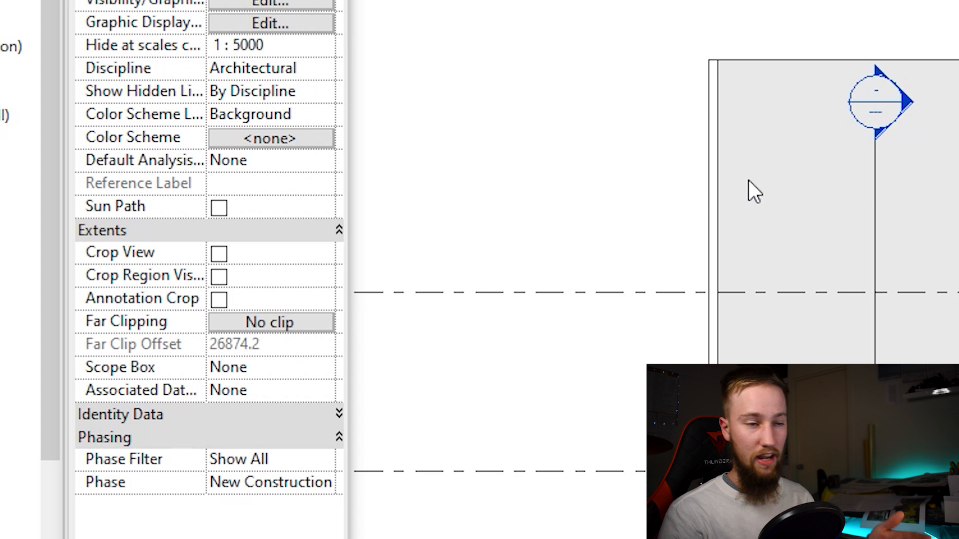
pyautogui.click(701, 127)
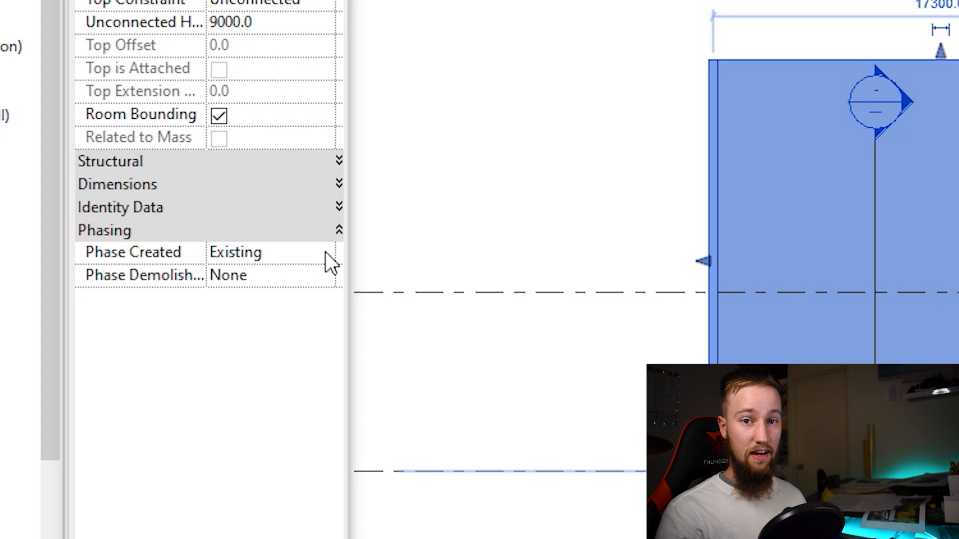
# Step: Set the wall's Phase Created to New Construction and open the choices for Phase Demolished
pyautogui.click(325, 252)
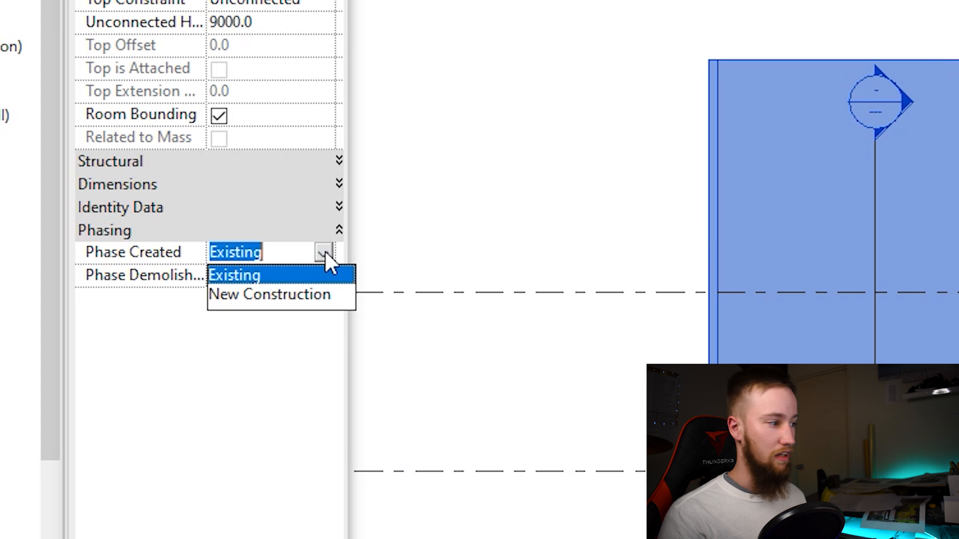
pyautogui.click(315, 298)
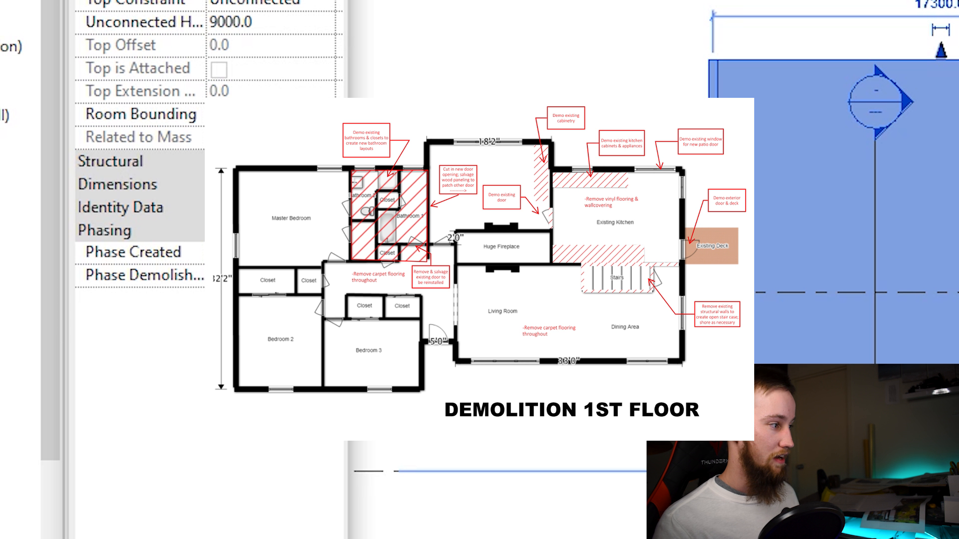
pyautogui.click(318, 277)
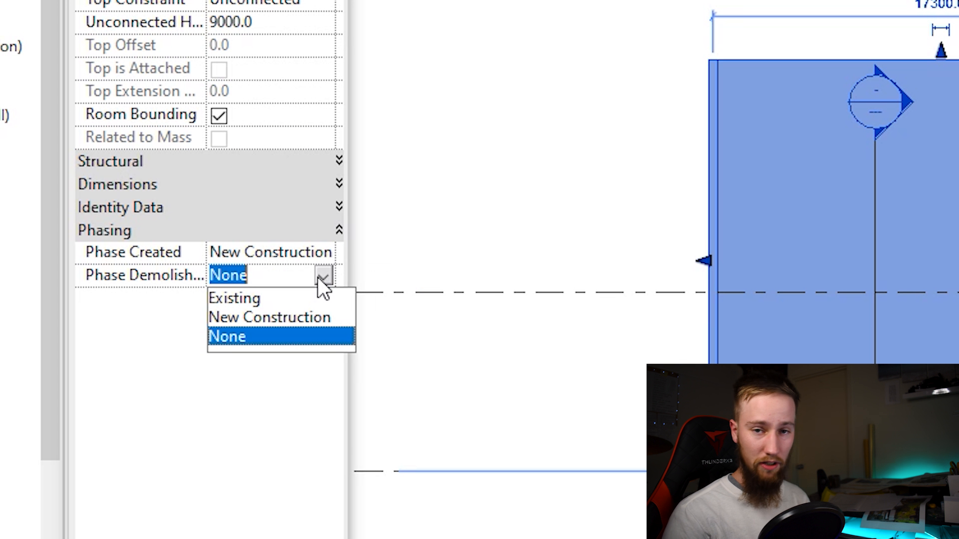
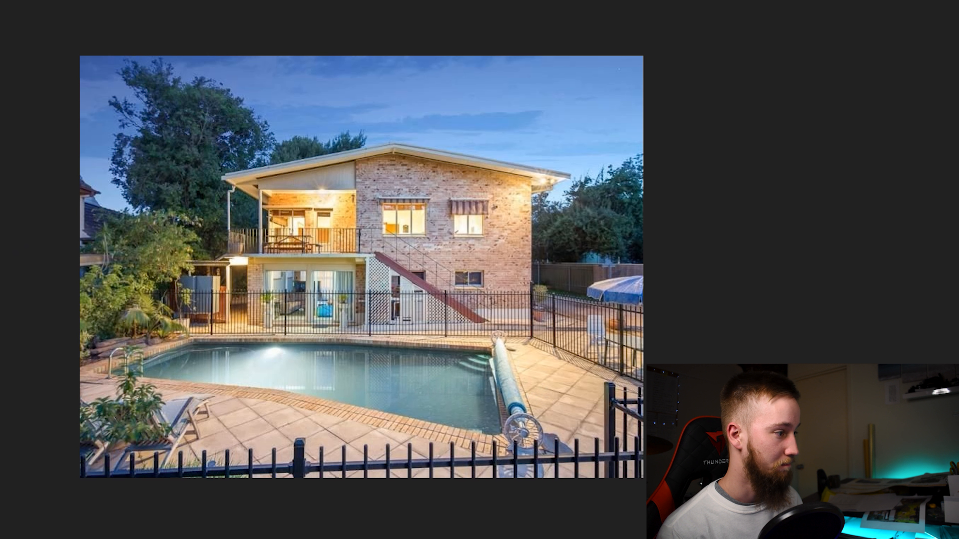
# Step: Look through the reference photos of the brick house's exterior, pool, garden, staircase, bathroom and living areas
pyautogui.press('Right')
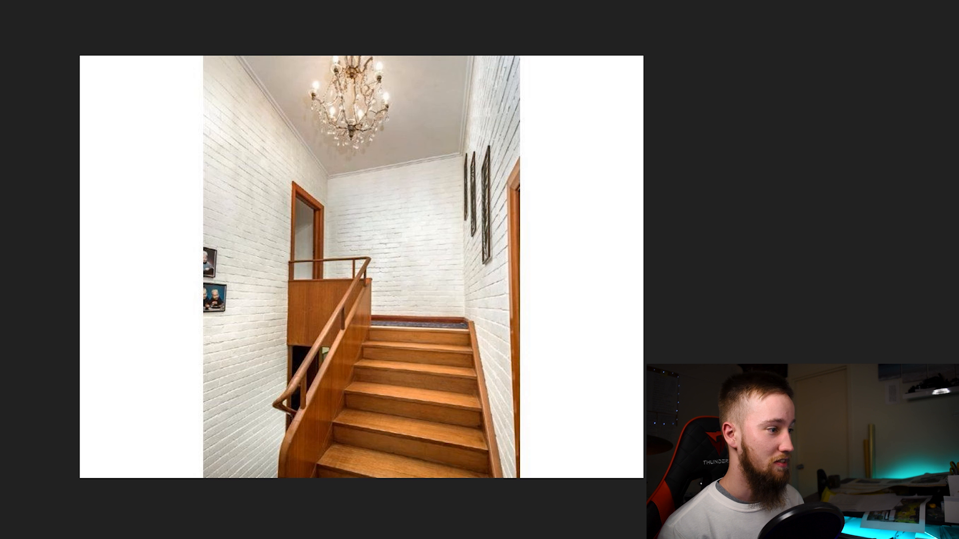
pyautogui.press('Right')
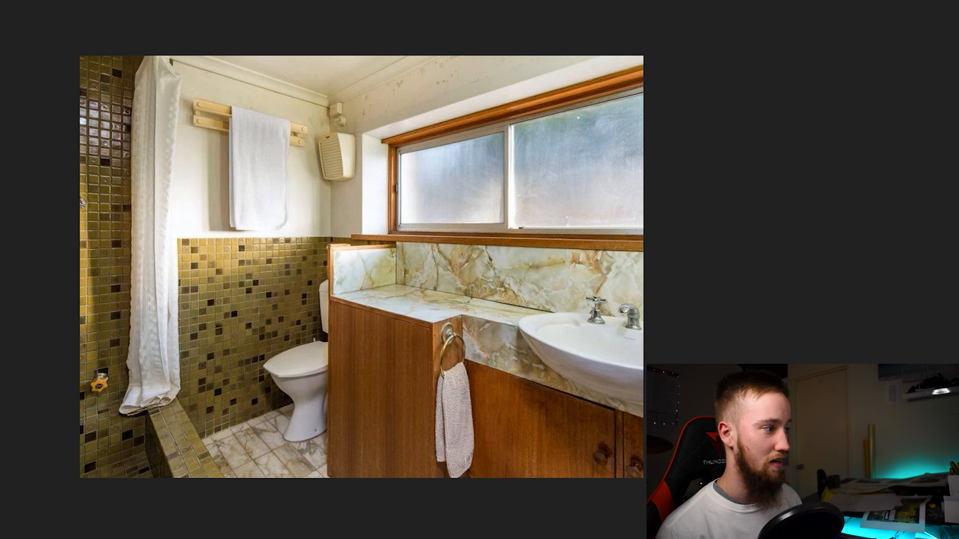
pyautogui.press('Right')
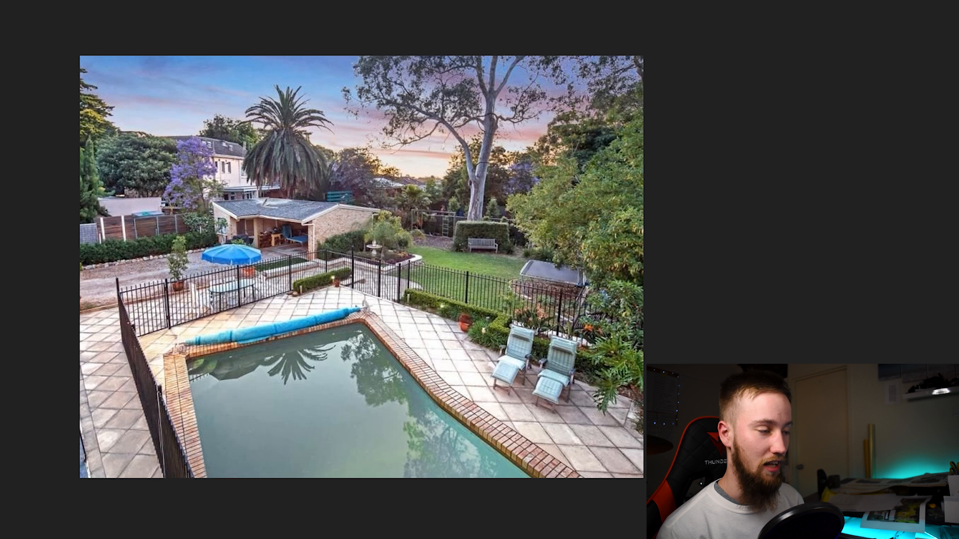
pyautogui.press('Right')
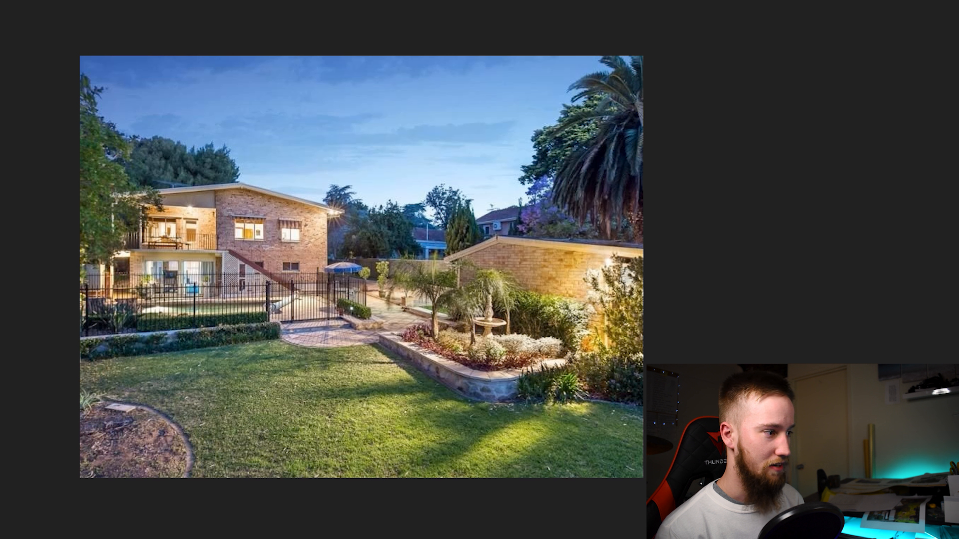
pyautogui.press('Right')
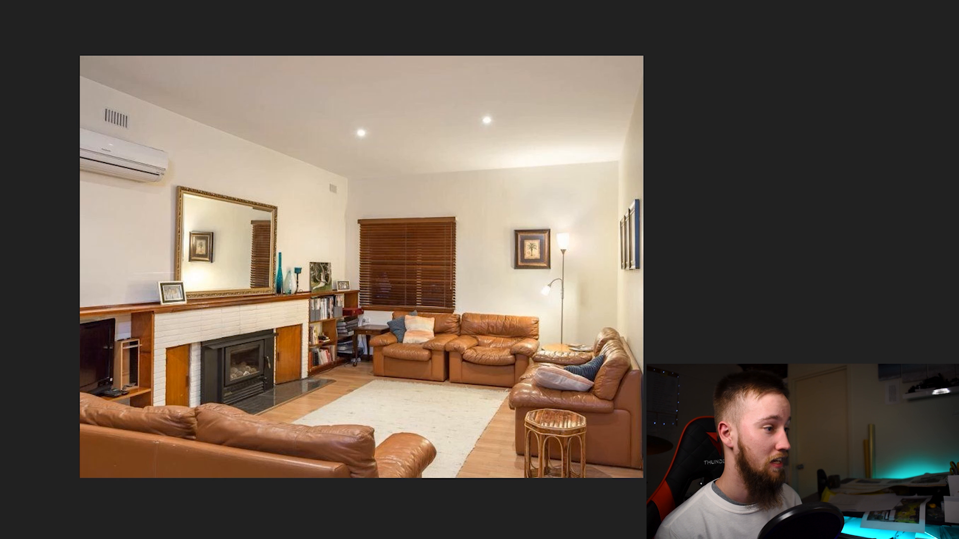
pyautogui.press('Right')
pyautogui.press('Right')
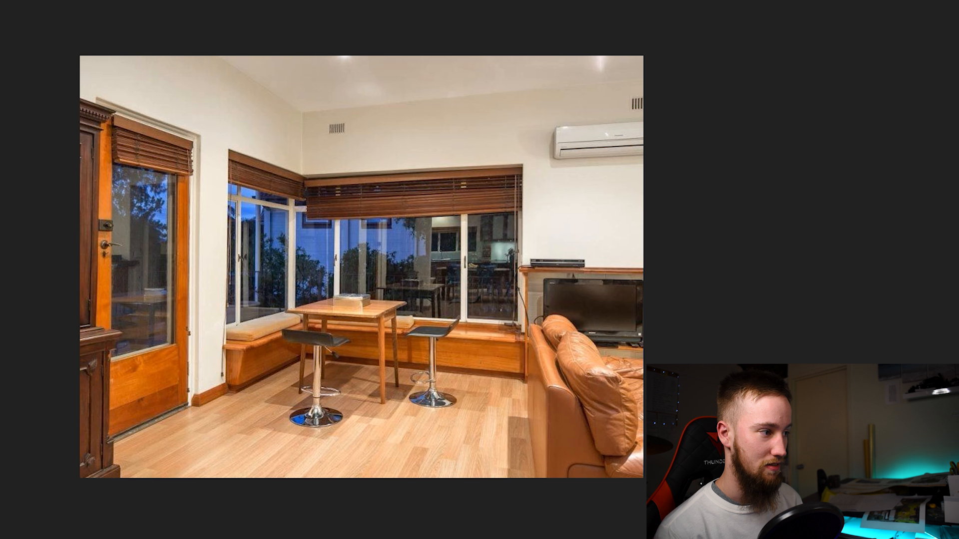
# Step: Look through more reference photos of the house, covering its street front, study, dining area and bedroom
pyautogui.press('Right')
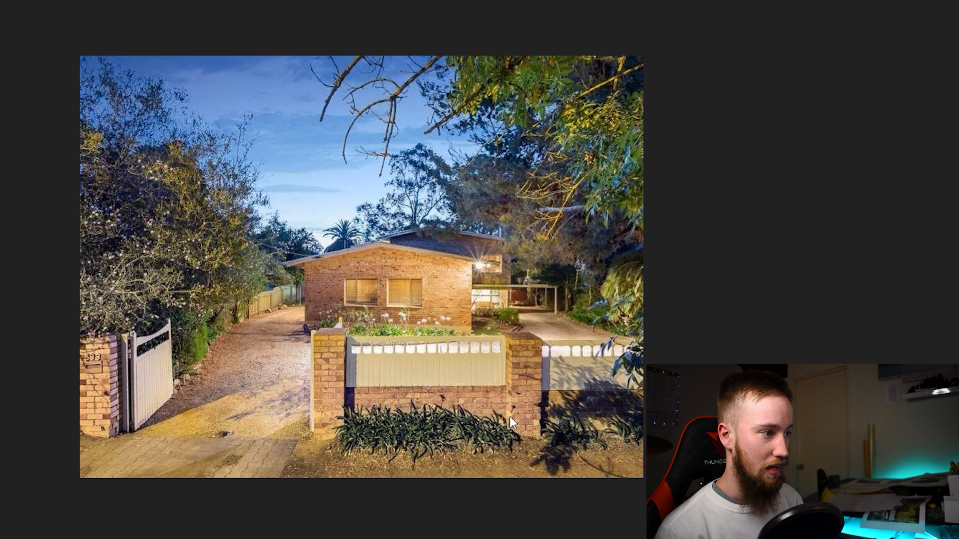
pyautogui.press('Right')
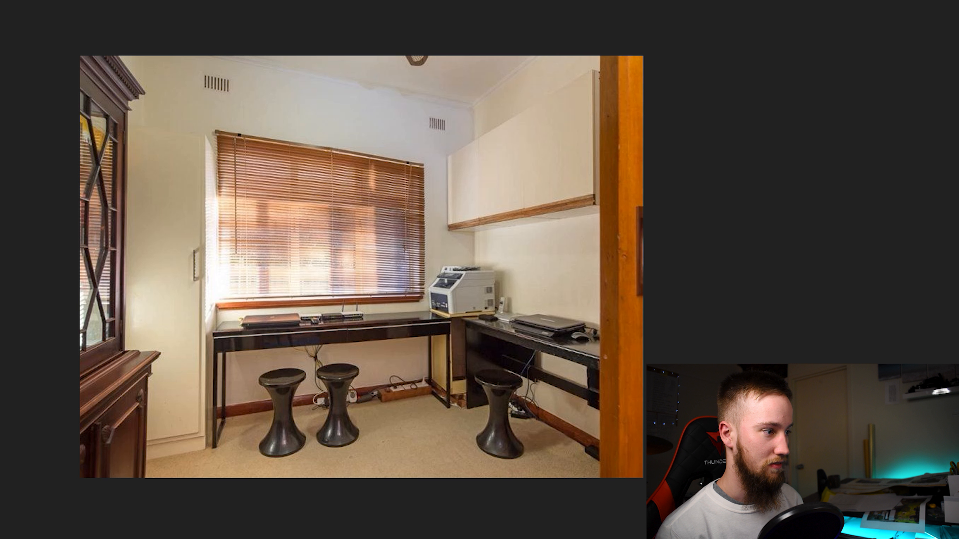
pyautogui.press('Right')
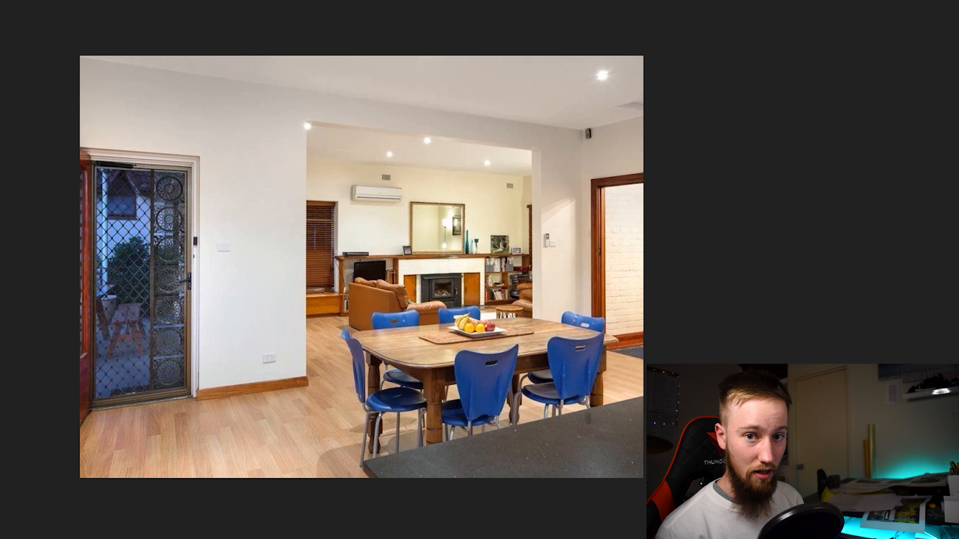
pyautogui.press('Right')
pyautogui.press('Right')
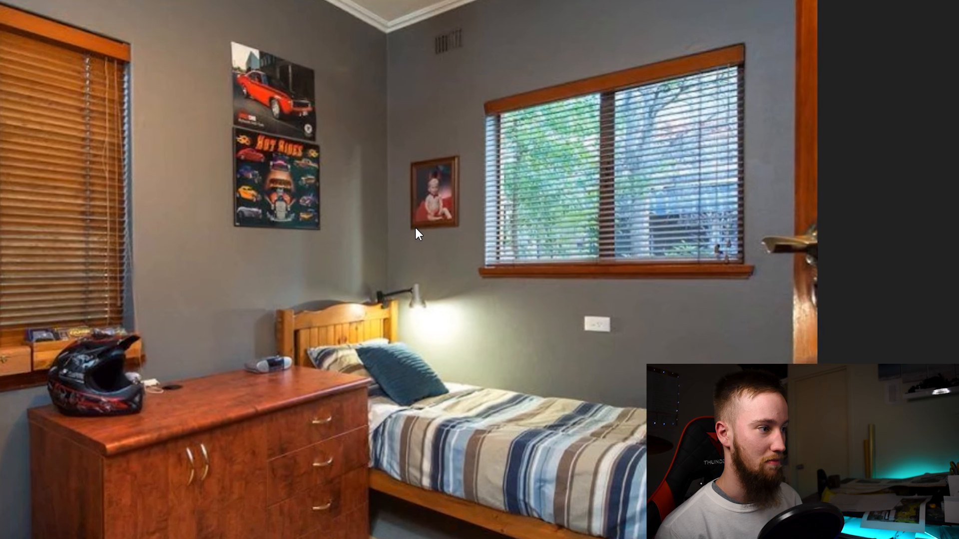
pyautogui.press('Left')
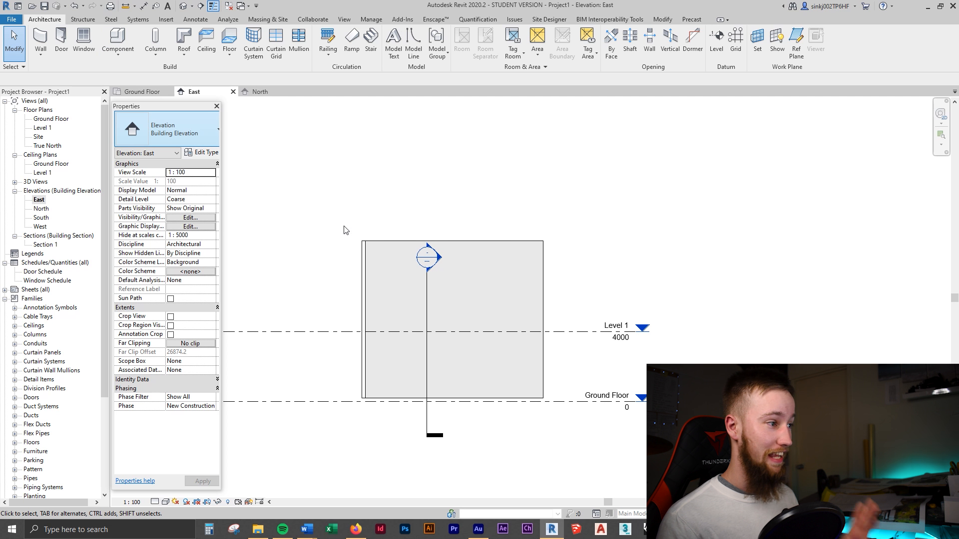
# Step: Delete the double brick wall in the East elevation and switch to the Ground Floor plan
pyautogui.click(381, 243)
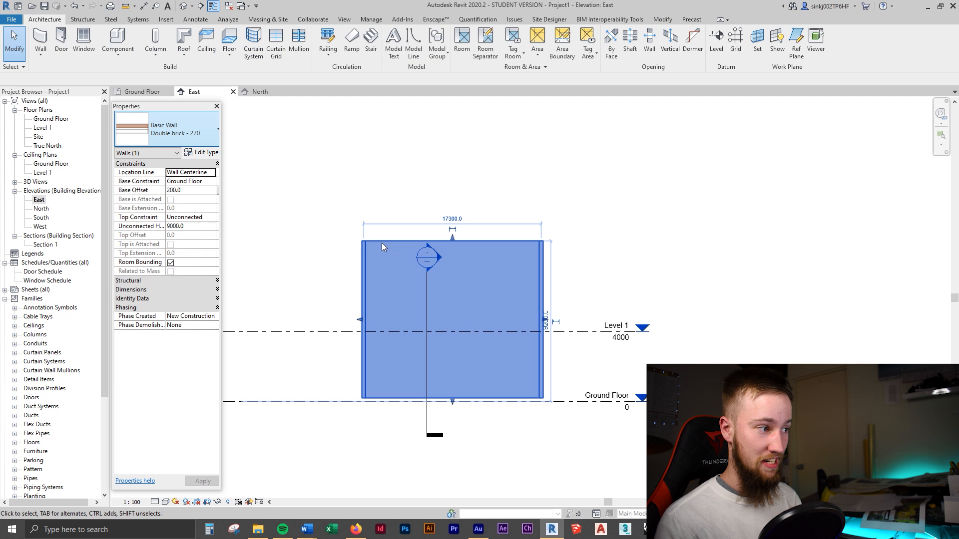
pyautogui.press('BackSpace')
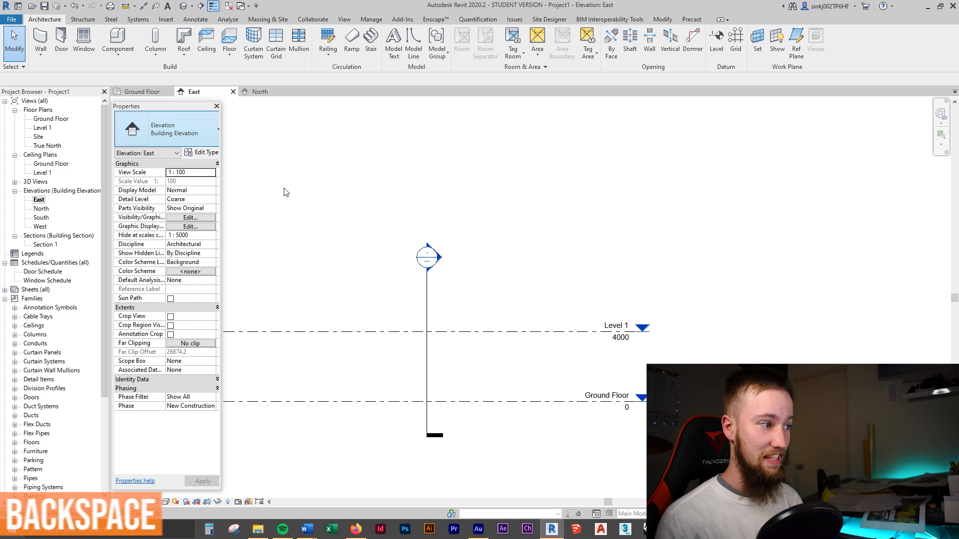
pyautogui.click(138, 92)
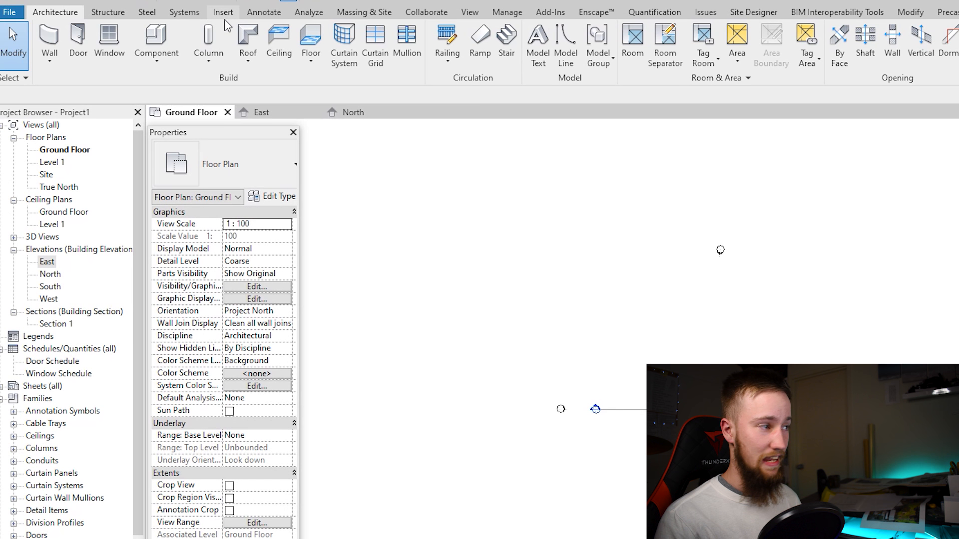
# Step: Import the house floor plan image Untitled-1.jpg and place it centred between the elevation markers
pyautogui.click(225, 14)
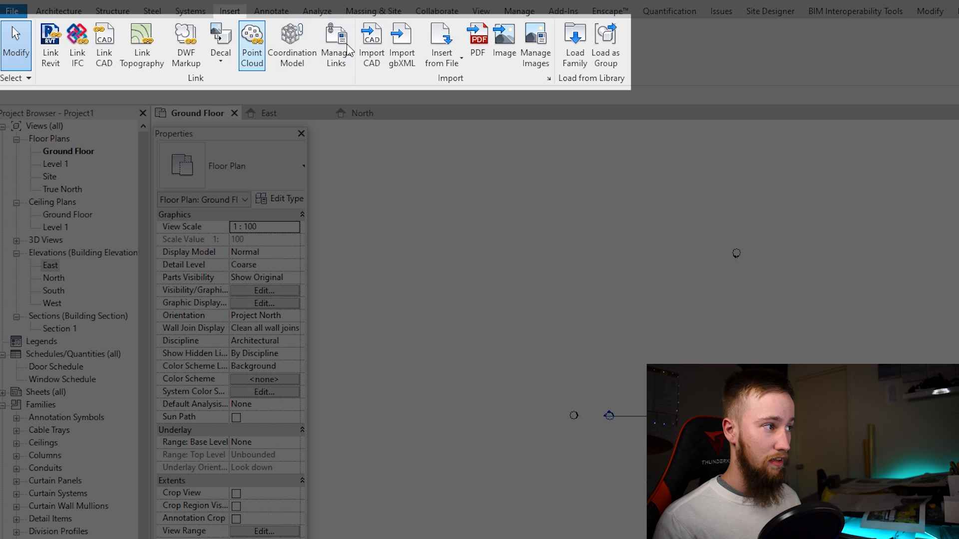
pyautogui.click(514, 56)
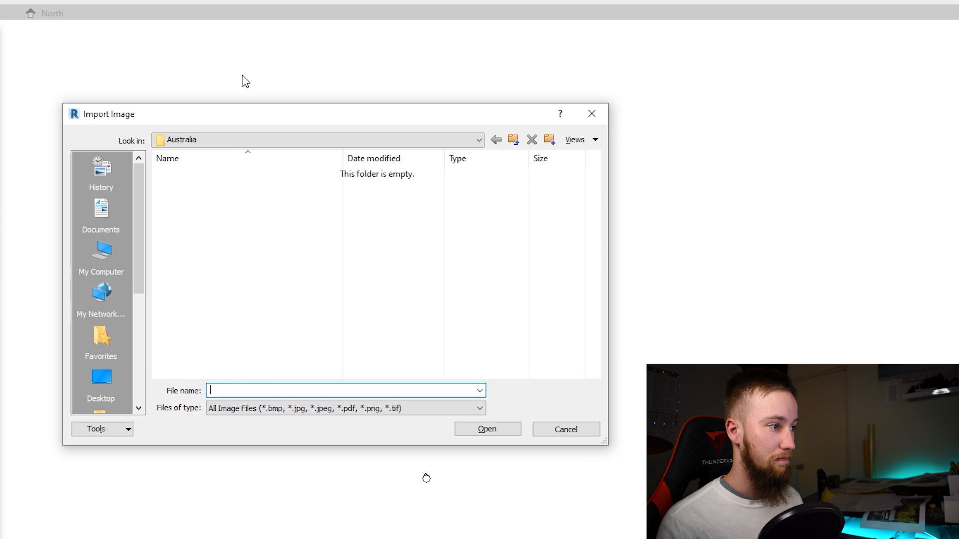
pyautogui.moveTo(140, 272); pyautogui.dragTo(135, 295)
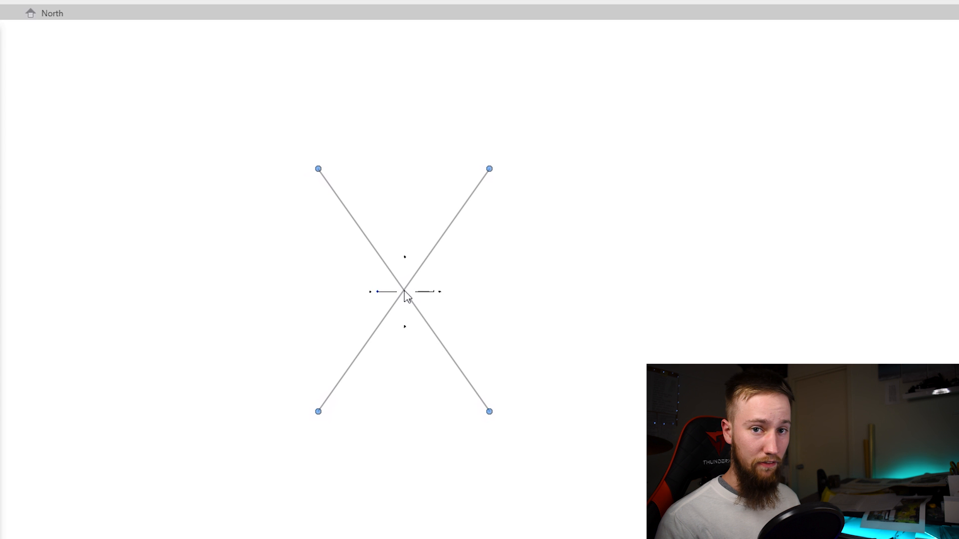
pyautogui.click(405, 292)
# Step: Examine the imported plan's pool, ground floor and upper floor layouts and the room sizes labelled on it
pyautogui.scroll(5, 405, 292)
pyautogui.click(674, 224)
pyautogui.scroll(6, 403, 324)
pyautogui.scroll(-5, 407, 325)
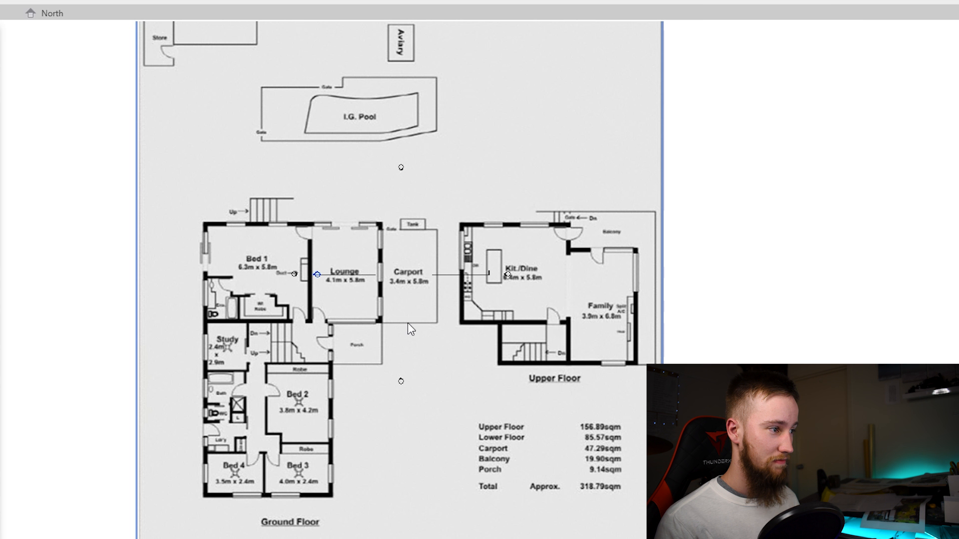
pyautogui.scroll(3, 397, 328)
pyautogui.scroll(-4, 397, 328)
pyautogui.scroll(2, 397, 327)
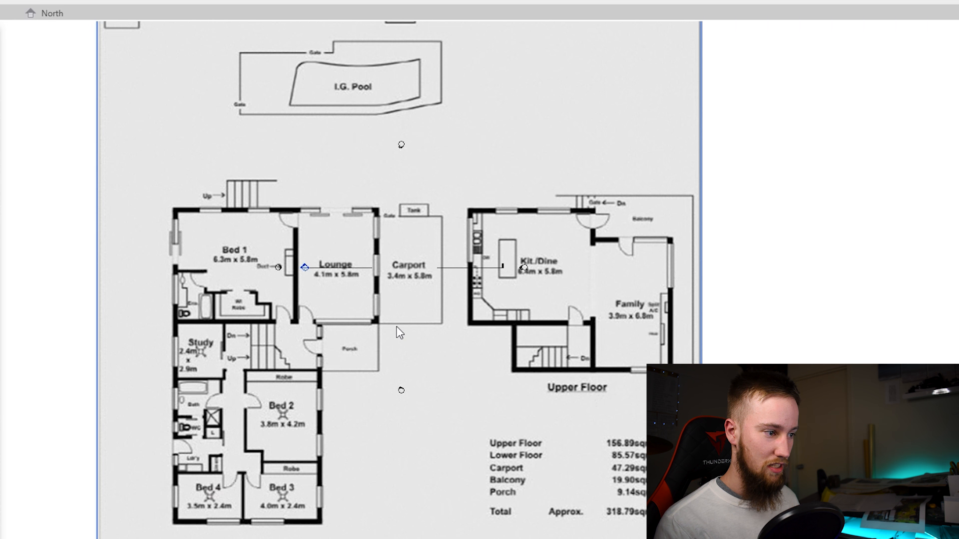
pyautogui.scroll(-4, 400, 333)
pyautogui.scroll(4, 314, 428)
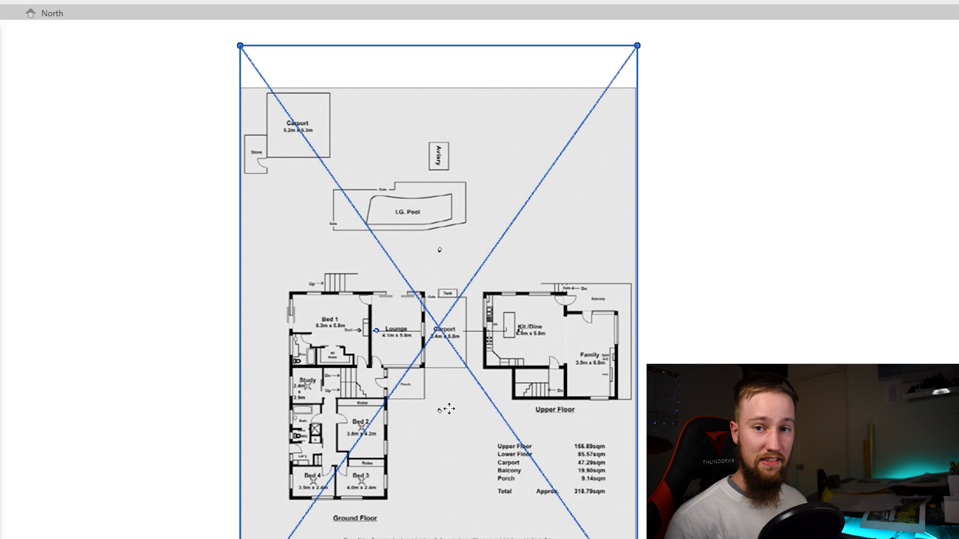
pyautogui.scroll(2, 416, 470)
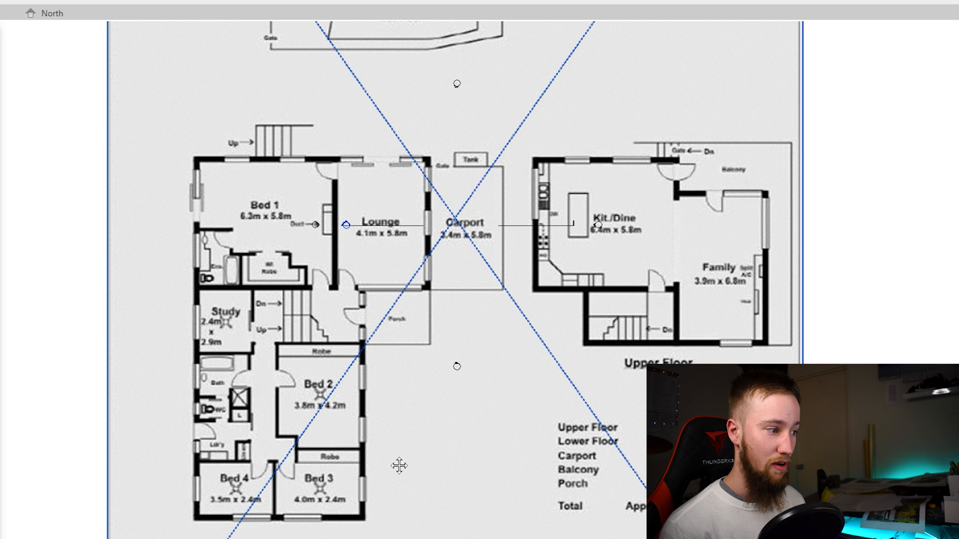
pyautogui.moveTo(391, 474); pyautogui.dragTo(436, 419, button='middle')
pyautogui.scroll(3, 646, 195)
pyautogui.scroll(-1, 776, 284)
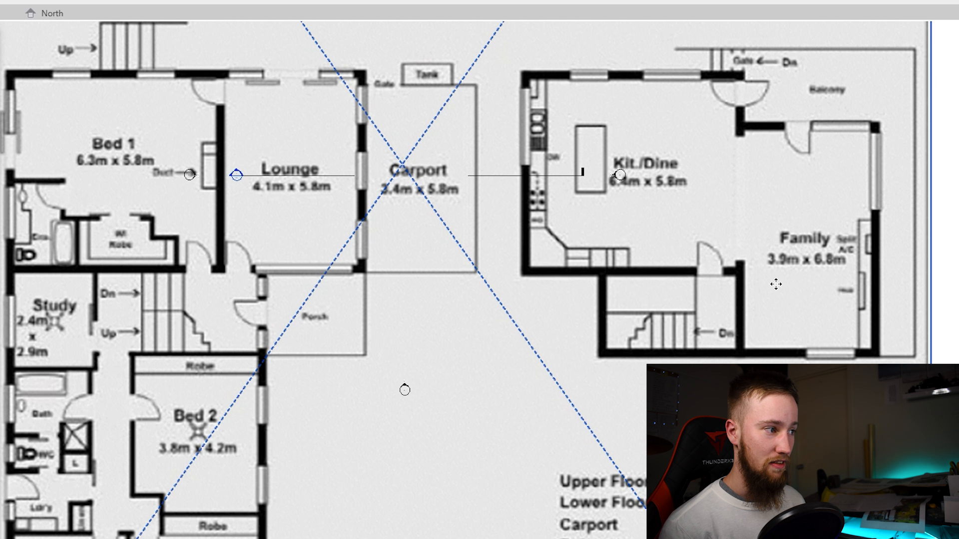
pyautogui.press('Escape')
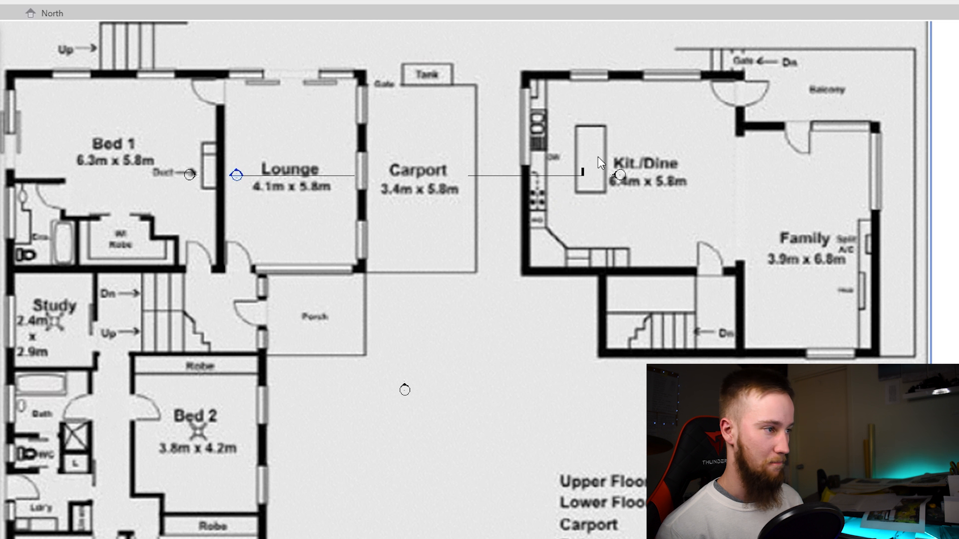
pyautogui.scroll(-2, 575, 210)
pyautogui.scroll(4, 519, 270)
pyautogui.scroll(-3, 520, 270)
pyautogui.scroll(1, 727, 344)
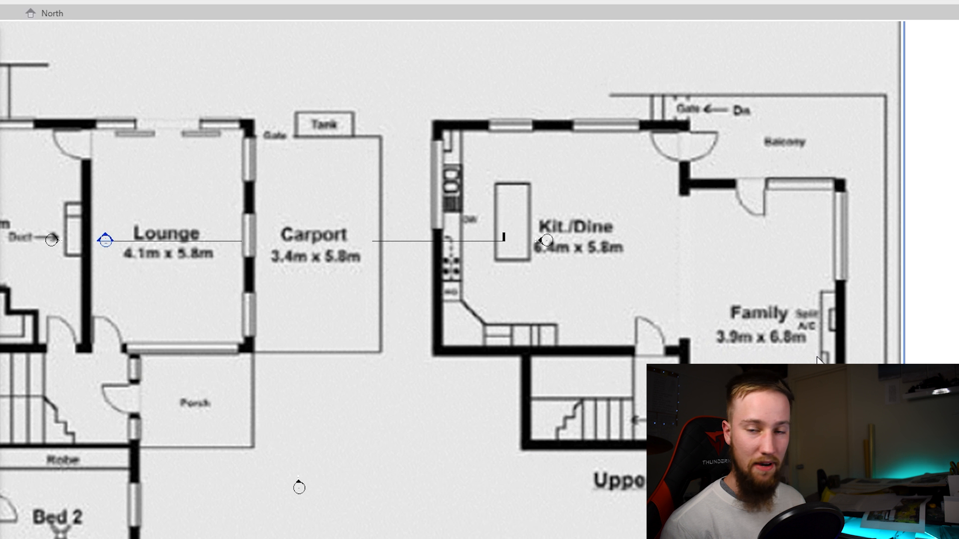
pyautogui.scroll(-3, 818, 358)
pyautogui.scroll(1, 768, 421)
pyautogui.scroll(4, 445, 462)
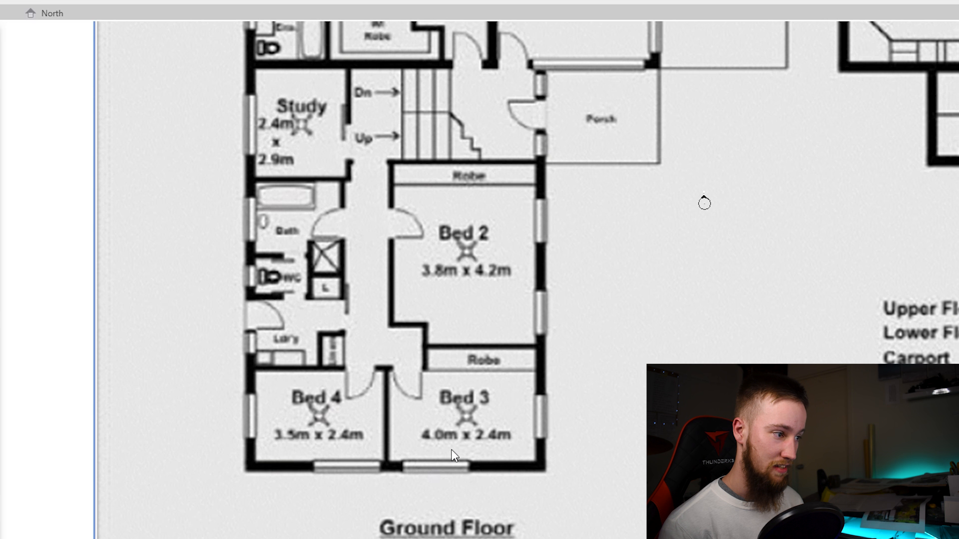
# Step: Measure on the plan image from Bed 3's inner corner at the Bed 4 dividing wall towards the outer wall
pyautogui.scroll(2, 460, 442)
pyautogui.scroll(1, 465, 437)
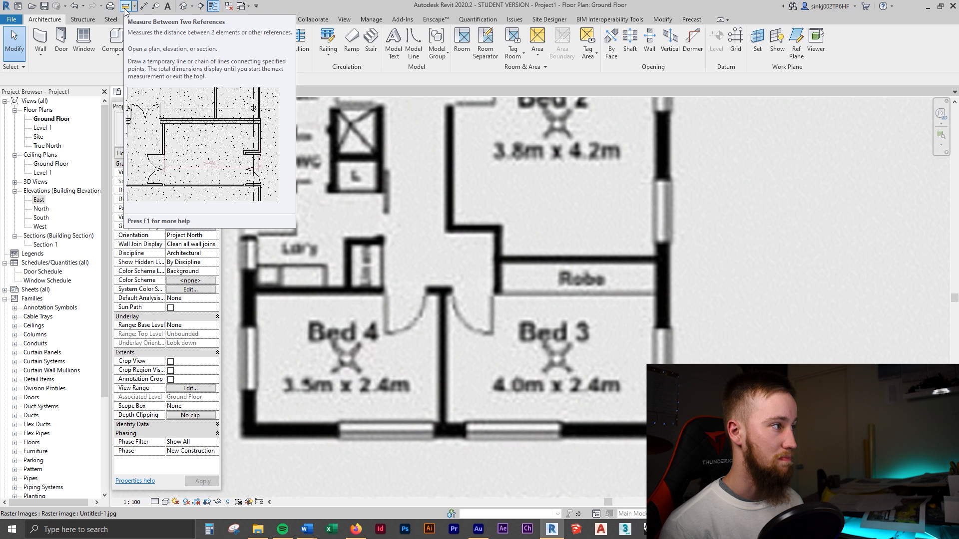
pyautogui.click(125, 7)
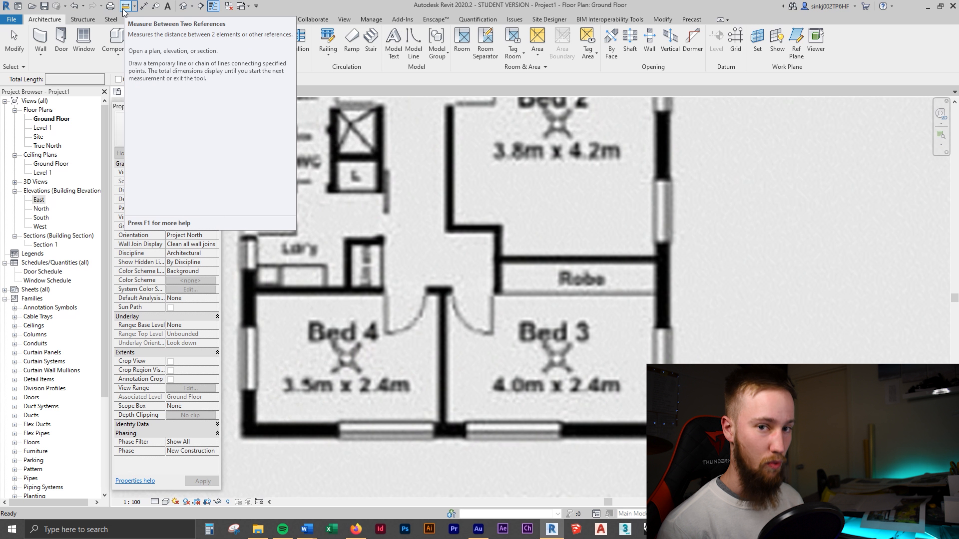
pyautogui.scroll(2, 455, 409)
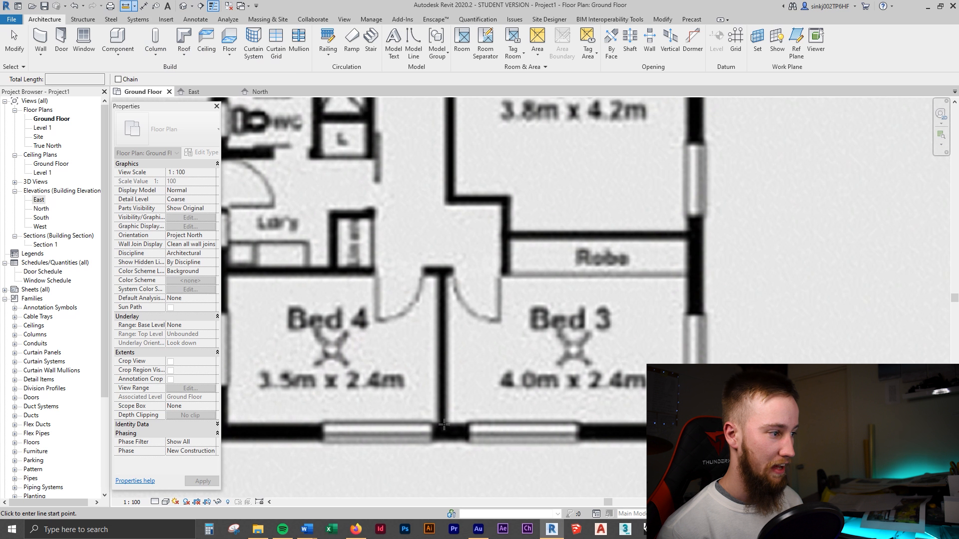
pyautogui.scroll(3, 444, 425)
pyautogui.click(444, 425)
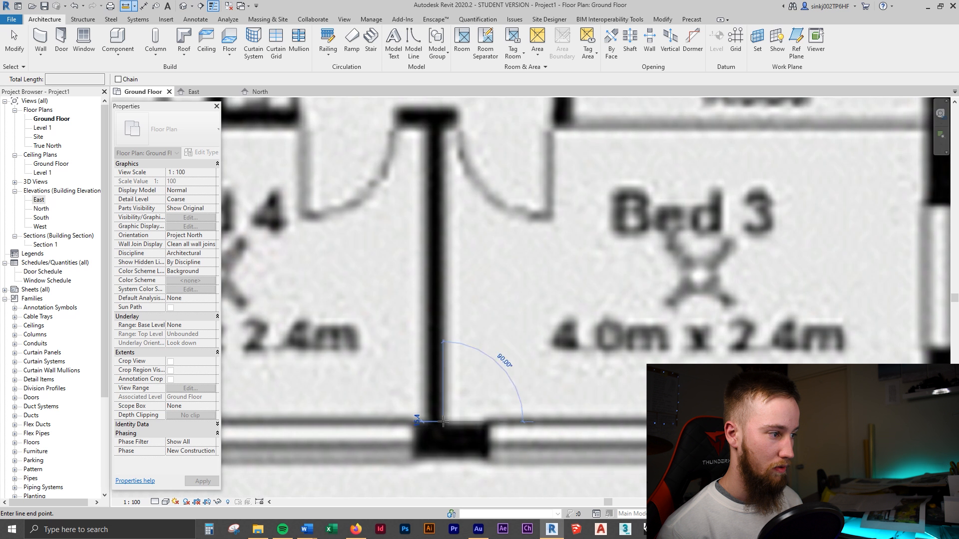
pyautogui.scroll(-2, 527, 406)
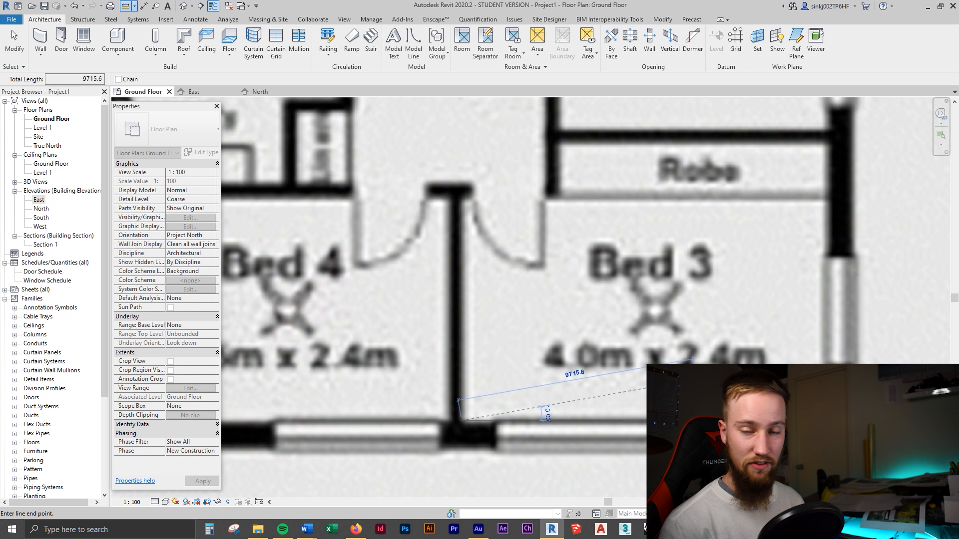
pyautogui.press('Escape')
pyautogui.press('Escape')
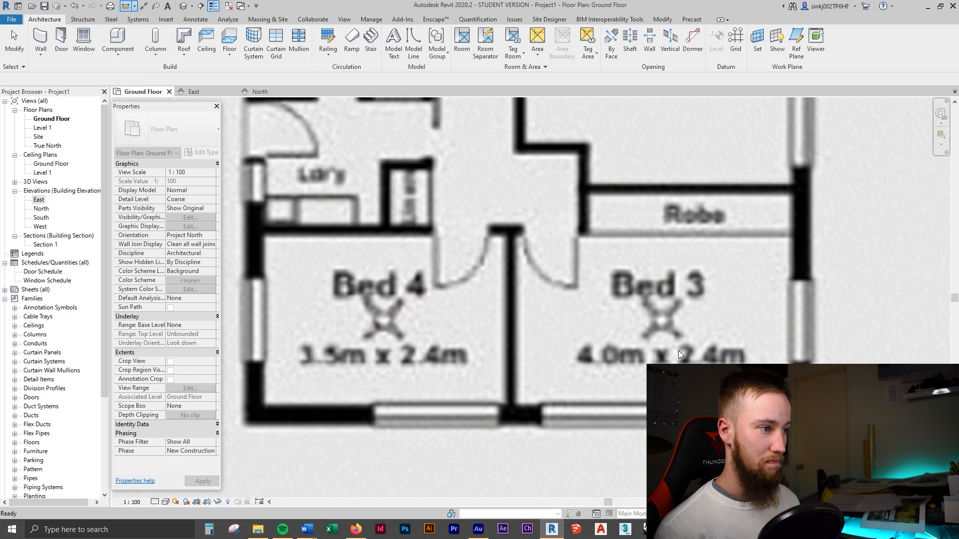
pyautogui.scroll(-2, 677, 363)
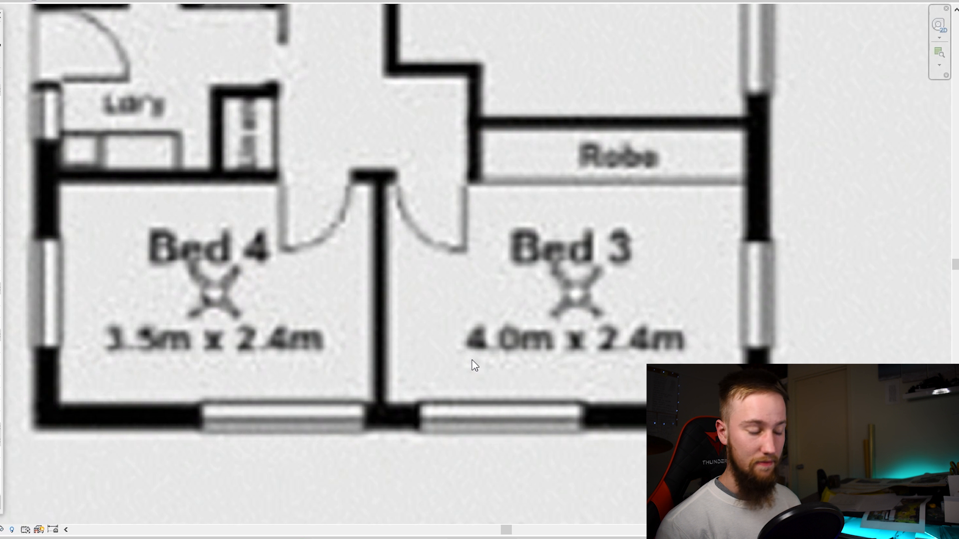
pyautogui.click(579, 394)
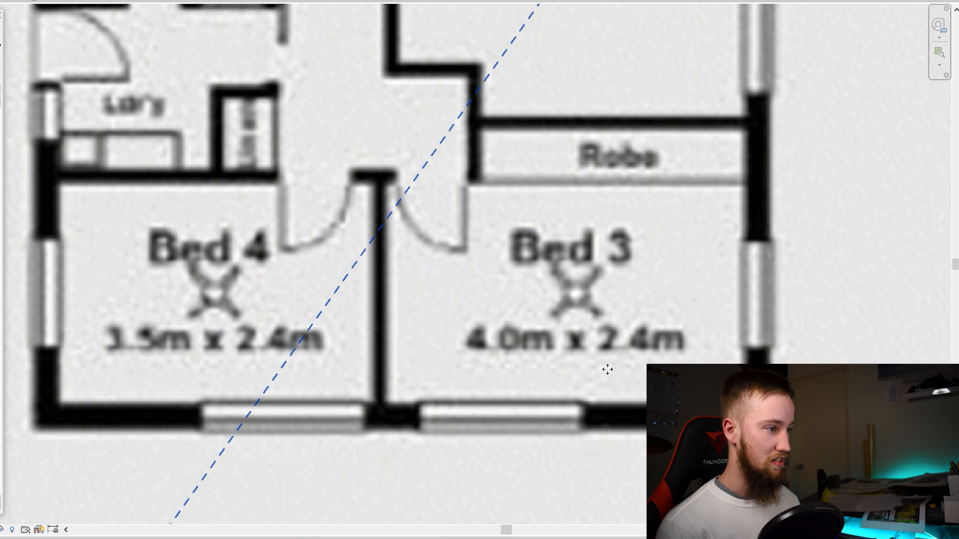
pyautogui.scroll(-8, 519, 345)
pyautogui.scroll(5, 435, 394)
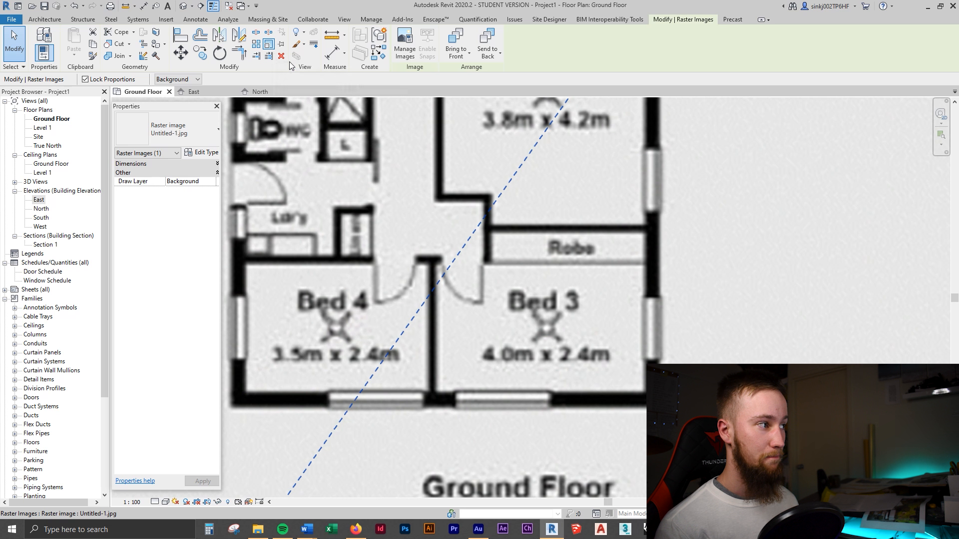
pyautogui.press('Escape')
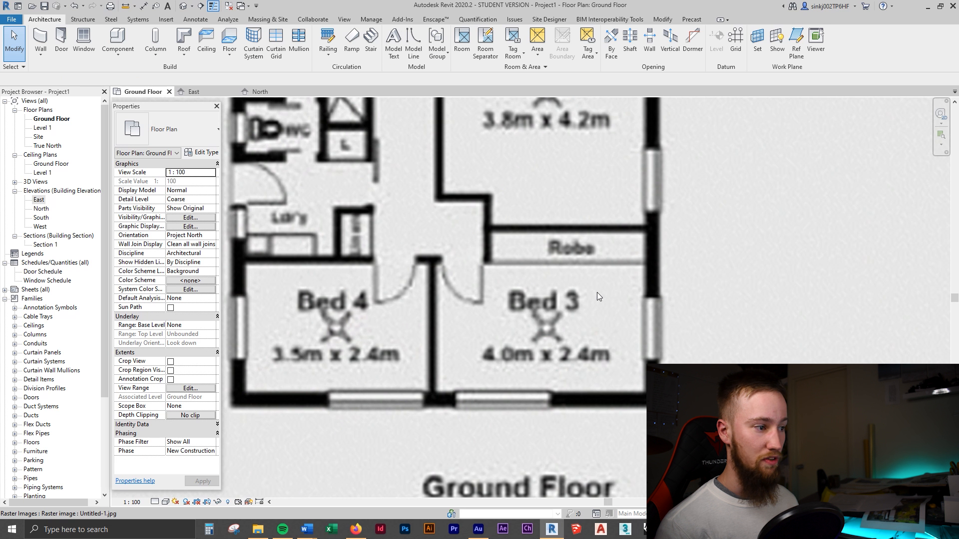
pyautogui.scroll(-6, 576, 296)
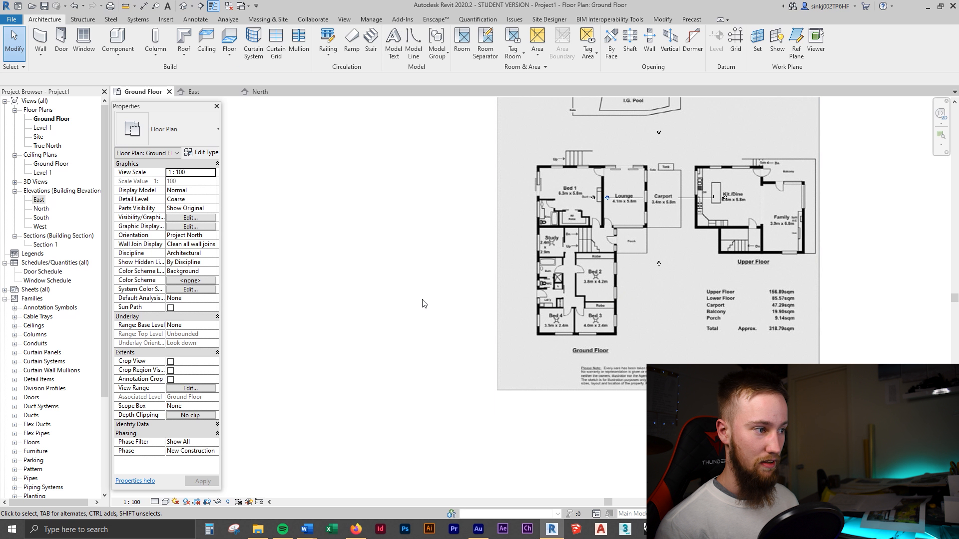
# Step: Resize the plan image from Bed 3's inner corner at the Bed 4 wall, making the distance to the outer wall 4000 mm
pyautogui.click(581, 302)
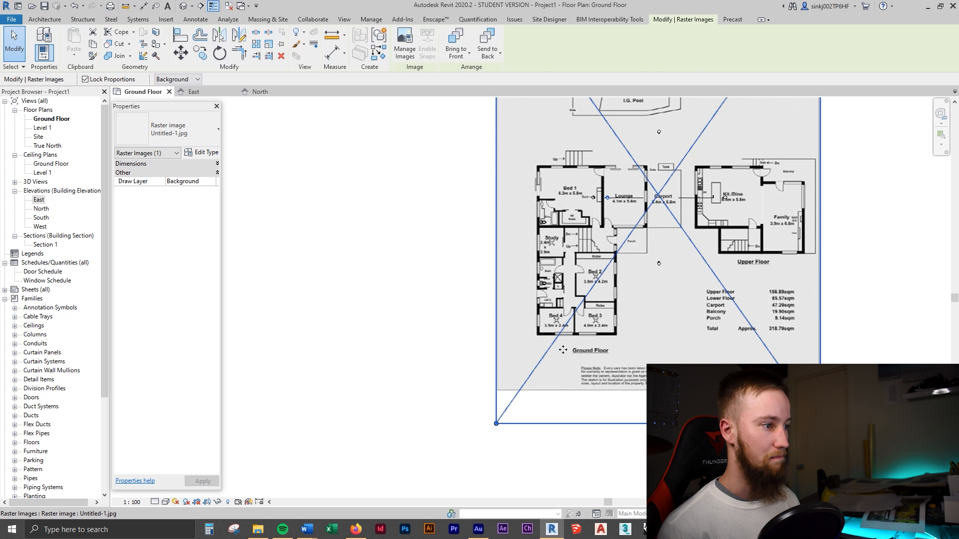
pyautogui.scroll(6, 599, 270)
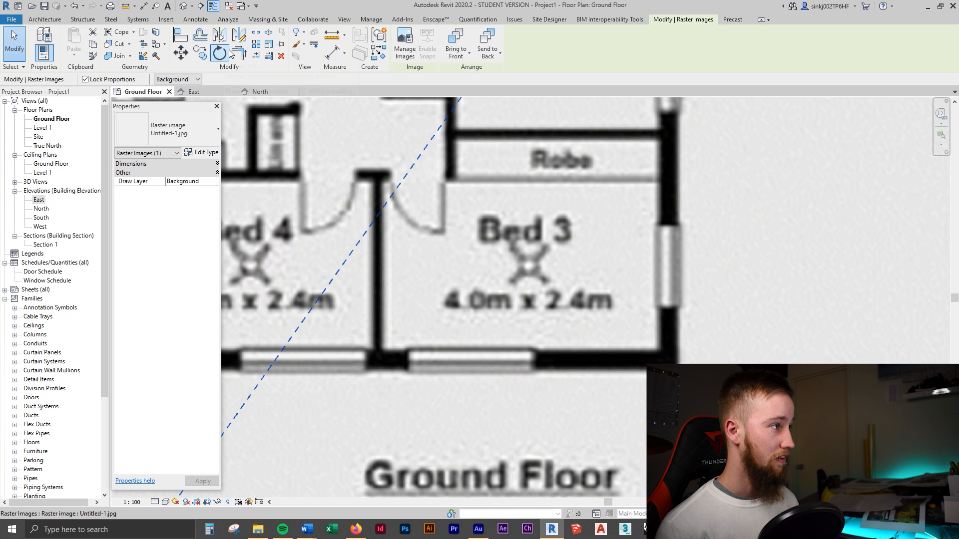
pyautogui.click(268, 45)
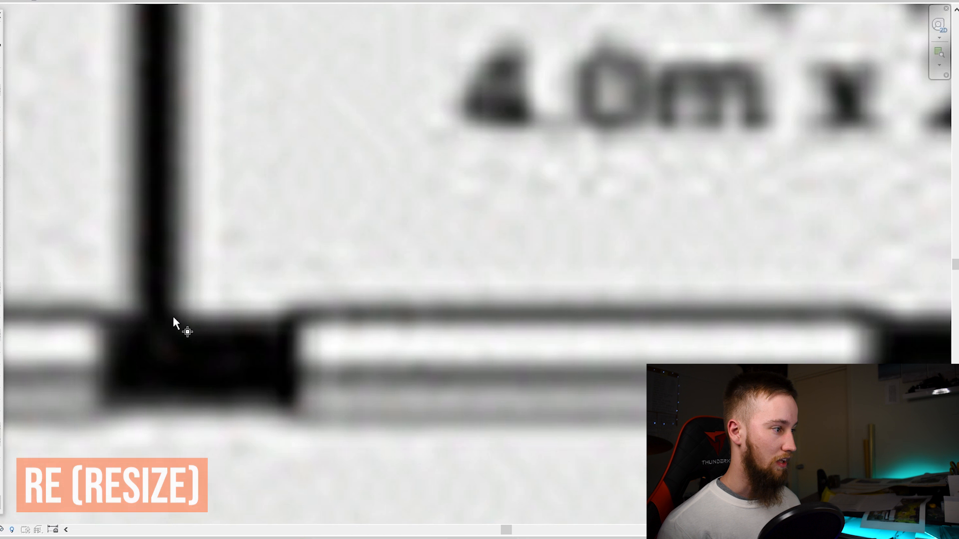
pyautogui.click(173, 317)
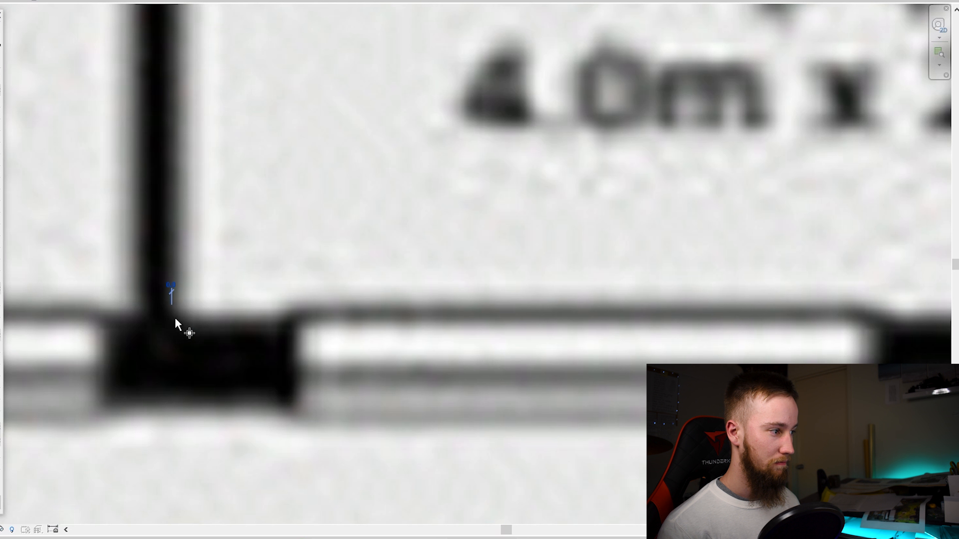
pyautogui.scroll(-1, 195, 338)
pyautogui.scroll(-1, 227, 350)
pyautogui.moveTo(621, 353); pyautogui.dragTo(271, 392, button='middle')
pyautogui.scroll(-1, 612, 367)
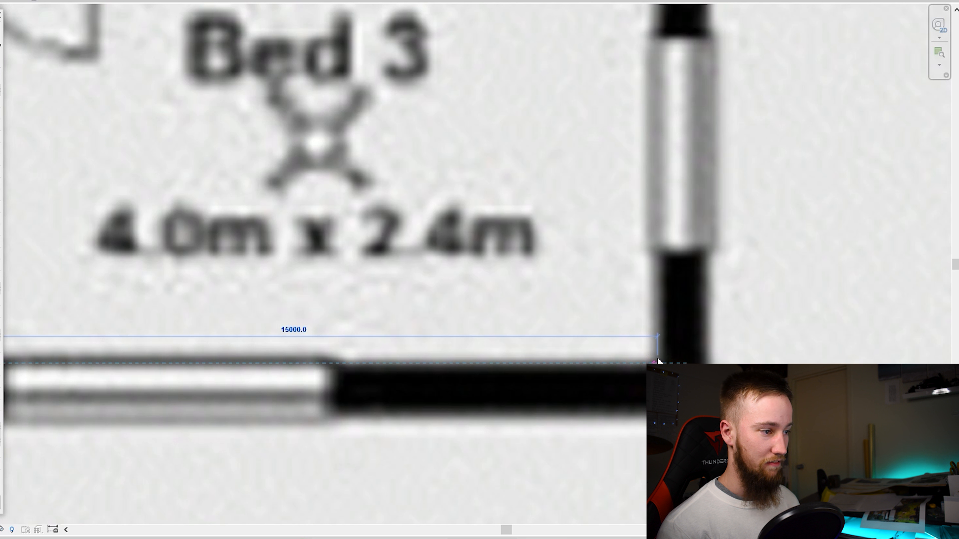
pyautogui.scroll(-1, 641, 372)
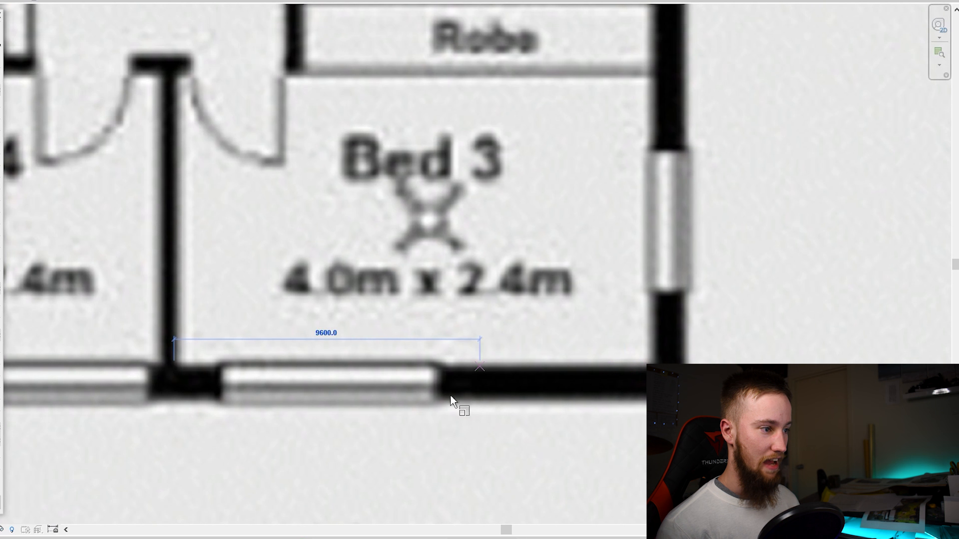
pyautogui.scroll(-1, 449, 398)
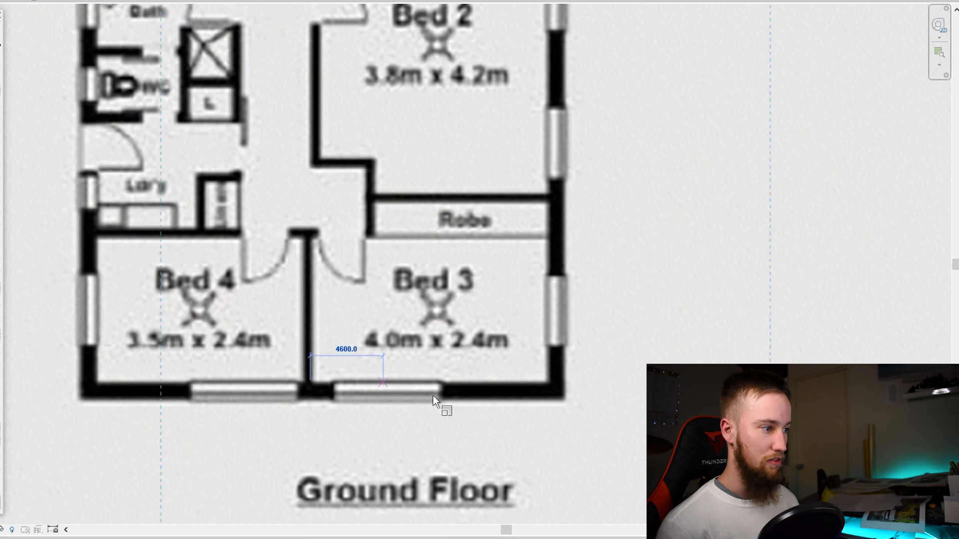
pyautogui.scroll(-2, 414, 402)
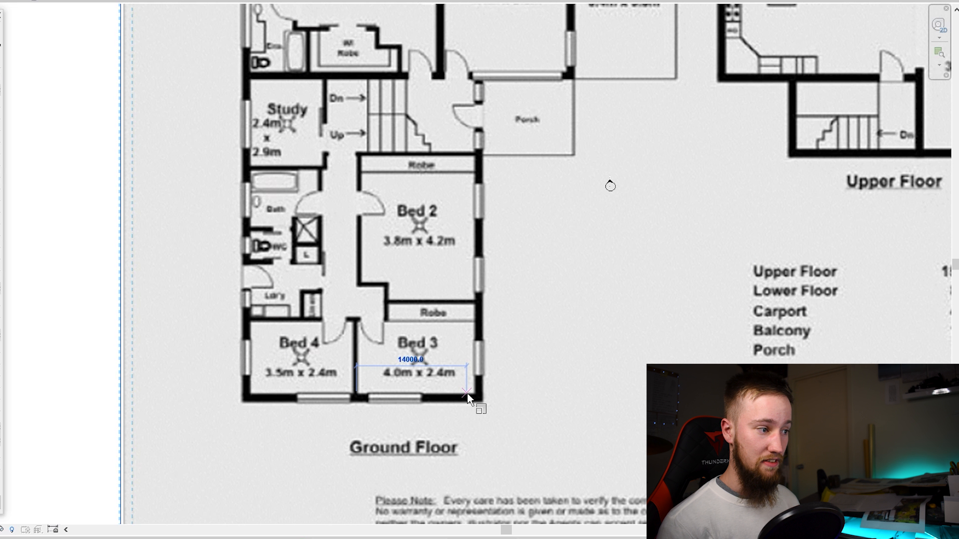
pyautogui.write('4000')
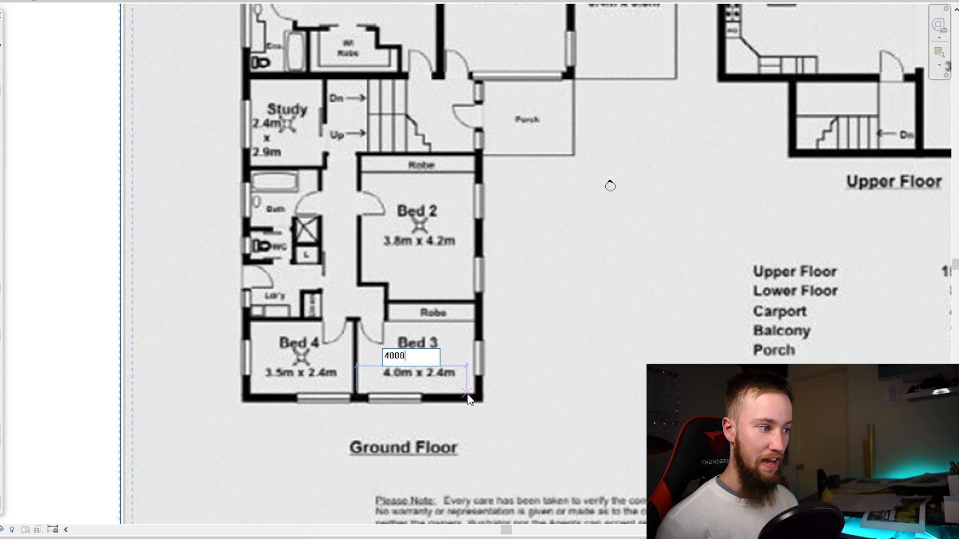
pyautogui.press('Return')
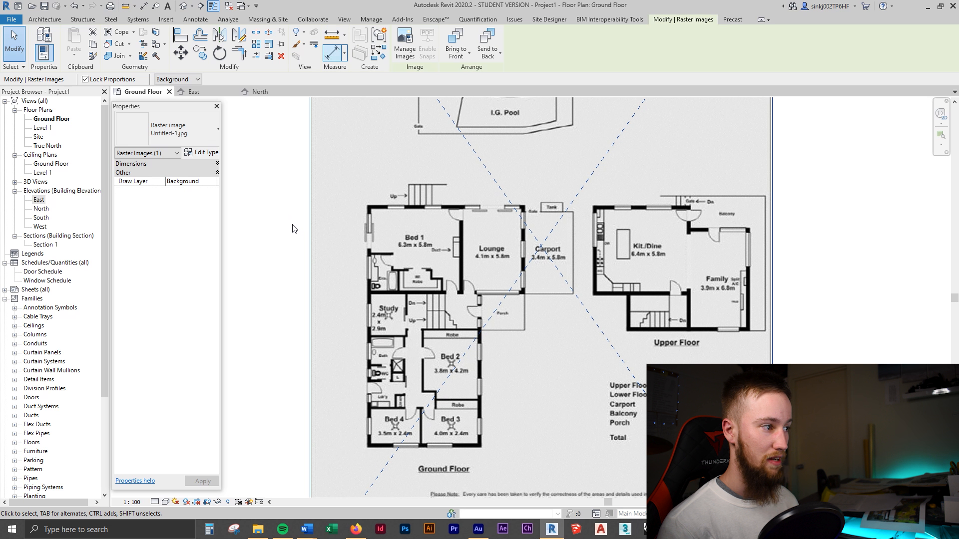
pyautogui.press('Escape')
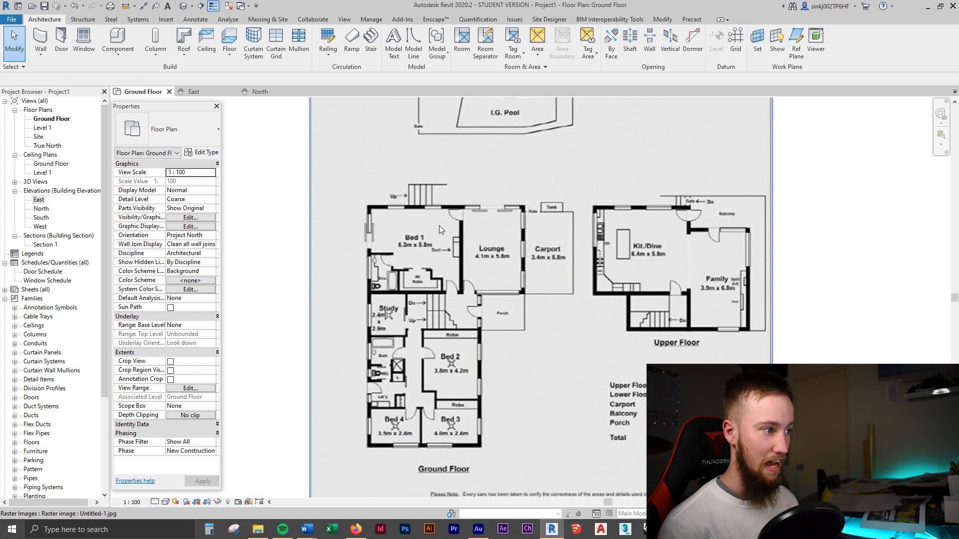
# Step: Measure Bed 3's width on the rescaled plan image, from the Bed 4 dividing wall to the outer wall
pyautogui.click(439, 226)
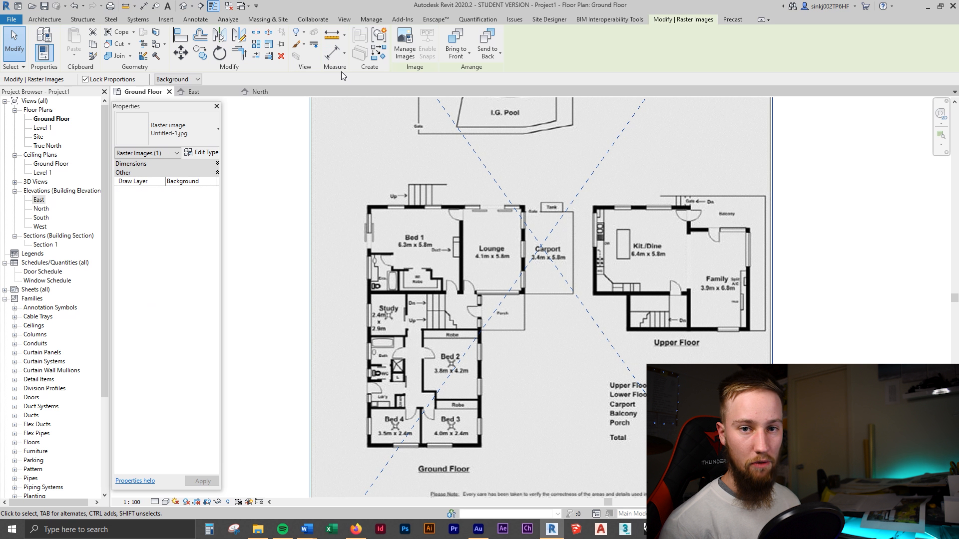
pyautogui.press('Escape')
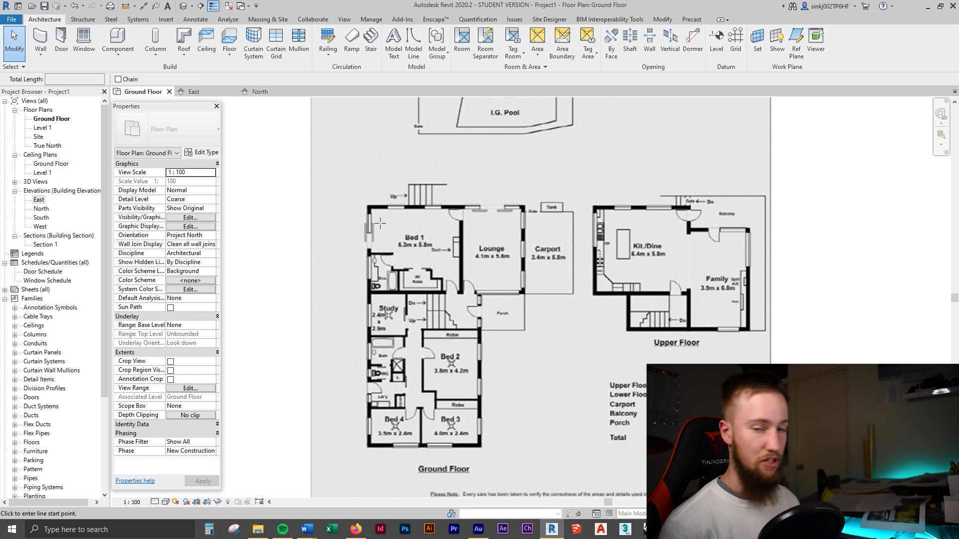
pyautogui.moveTo(488, 358); pyautogui.dragTo(503, 292, button='middle')
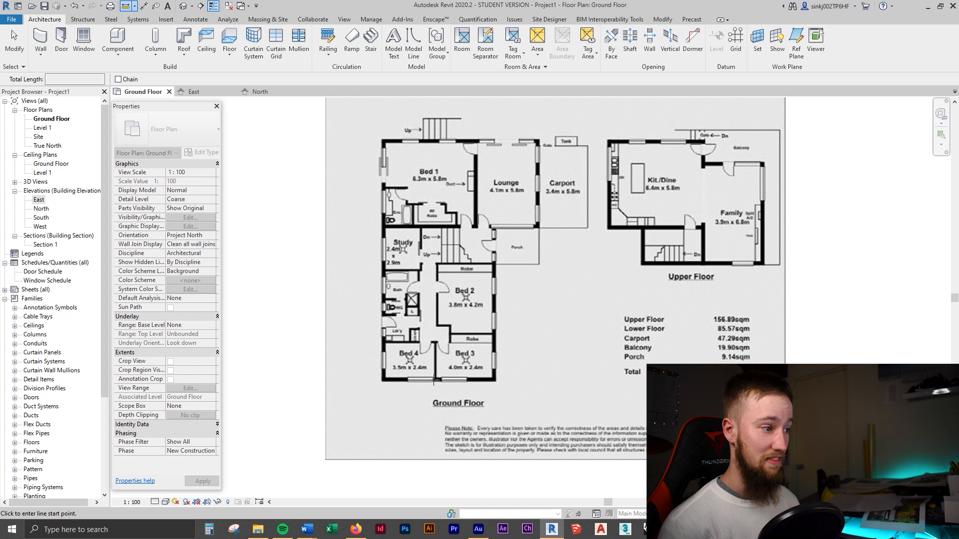
pyautogui.scroll(10, 432, 380)
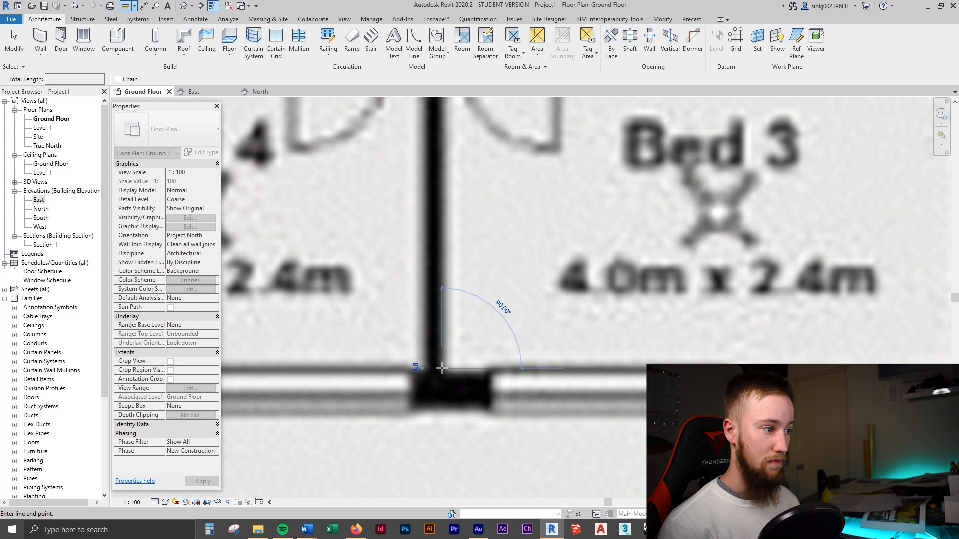
pyautogui.scroll(-2, 441, 368)
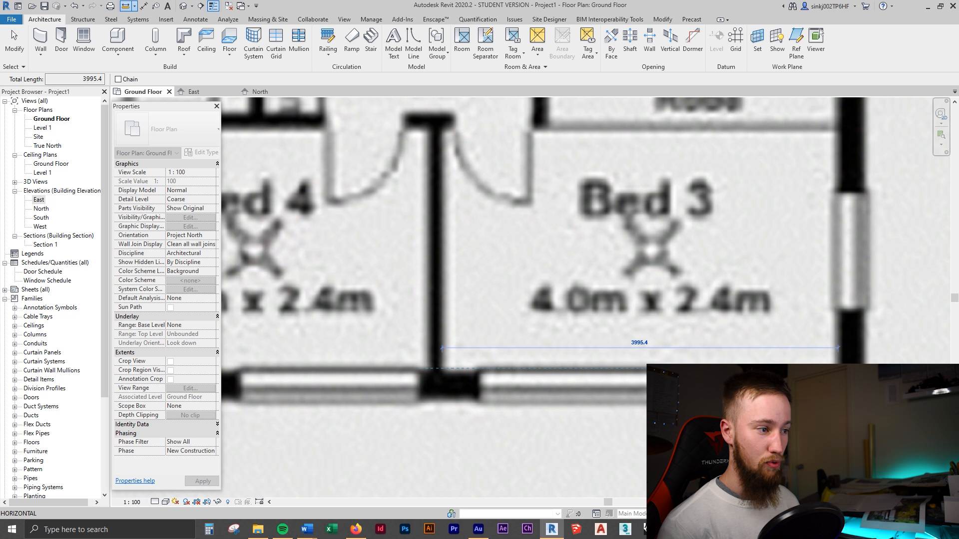
pyautogui.press('Escape')
pyautogui.press('Escape')
pyautogui.scroll(-10, 555, 440)
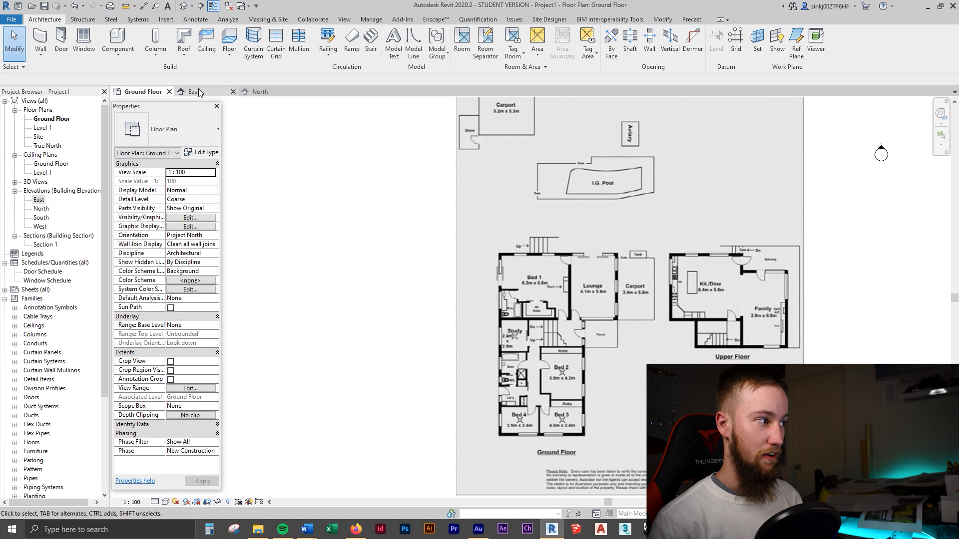
# Step: Open the East elevation and move the Level 1 line up to an elevation of about 10300 mm
pyautogui.click(195, 91)
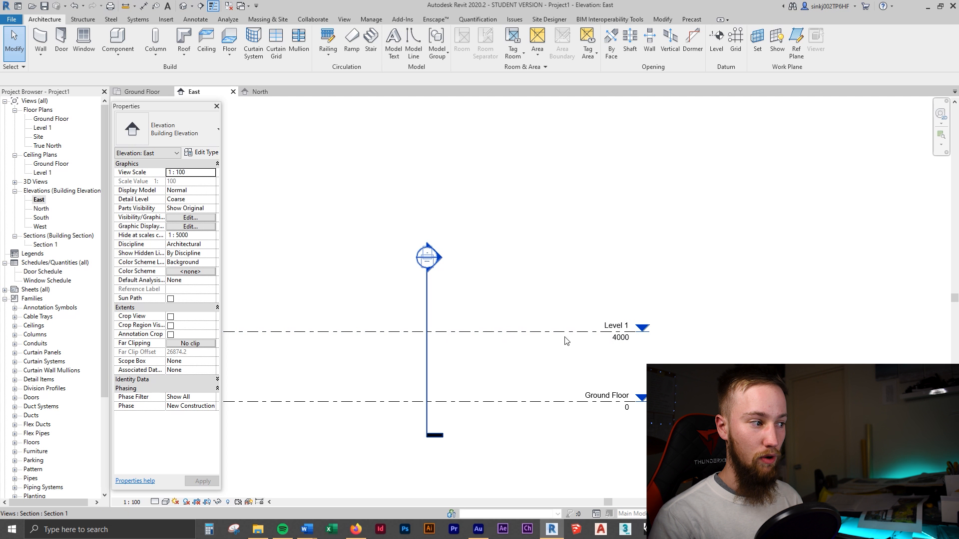
pyautogui.click(580, 332)
pyautogui.moveTo(580, 332); pyautogui.dragTo(554, 222)
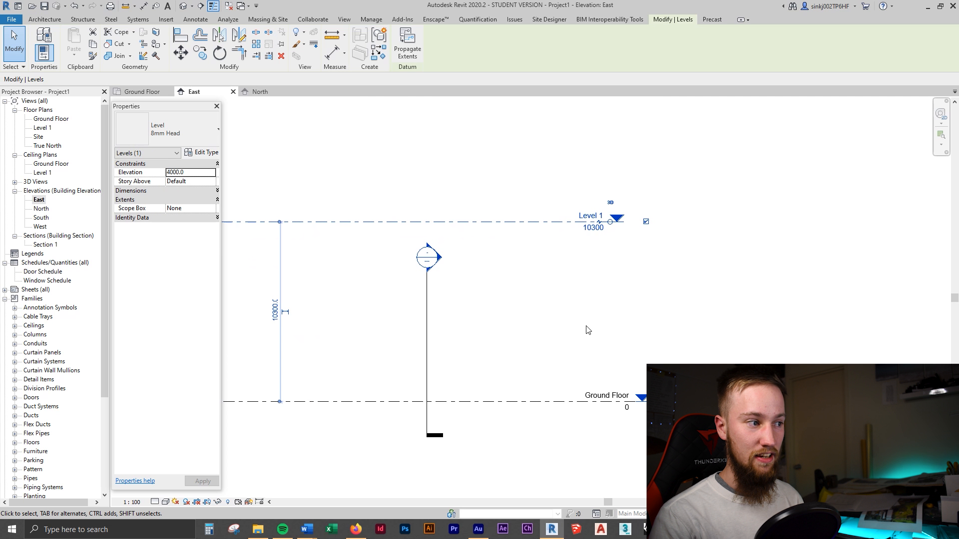
pyautogui.click(515, 323)
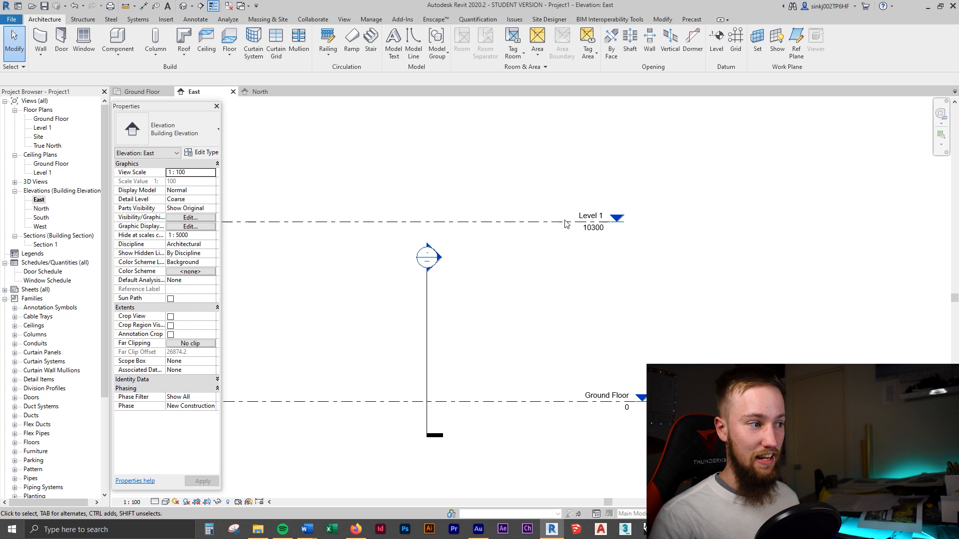
# Step: Set the elevation of Level 1 to 4000 mm
pyautogui.click(584, 231)
pyautogui.click(587, 231)
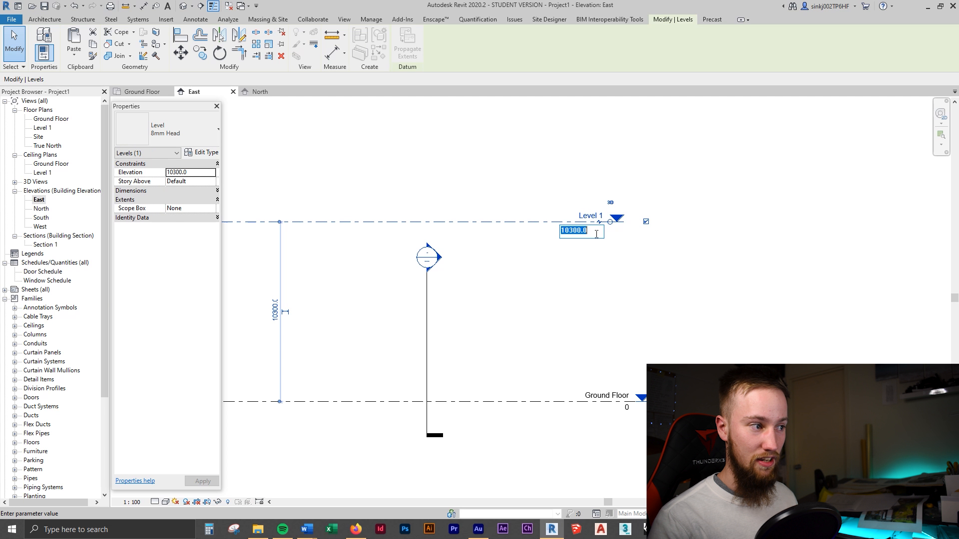
pyautogui.press('Return')
pyautogui.click(670, 233)
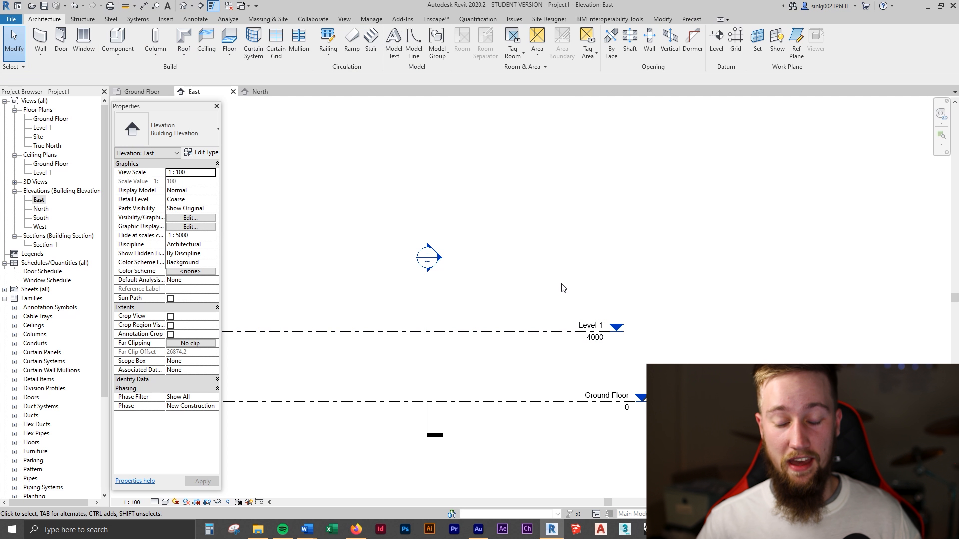
# Step: Extend the head end of the Level 1 line until it aligns with the Ground Floor level's head
pyautogui.click(542, 333)
pyautogui.moveTo(609, 332); pyautogui.dragTo(637, 344)
pyautogui.moveTo(544, 324)
pyautogui.mouseDown()
pyautogui.moveTo(528, 322)
pyautogui.moveTo(546, 308)
pyautogui.mouseUp()
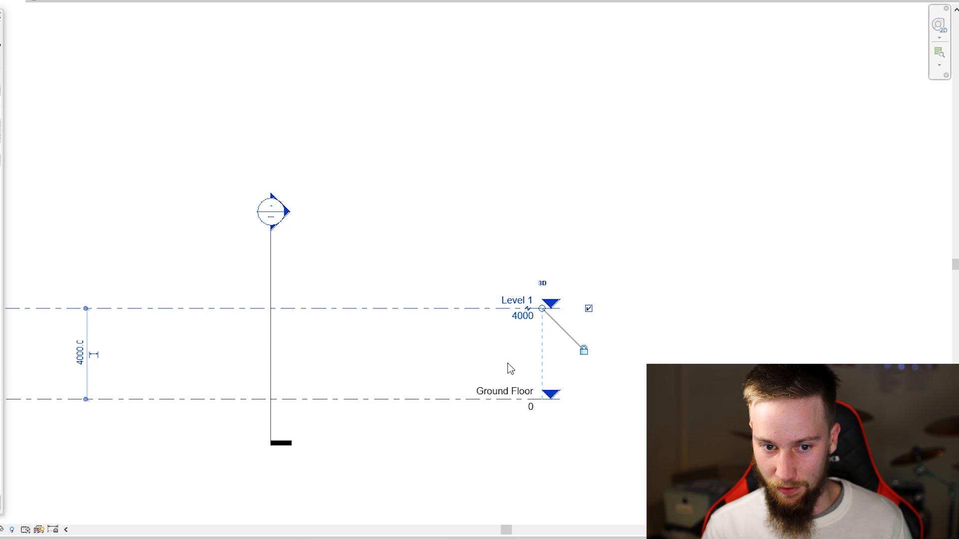